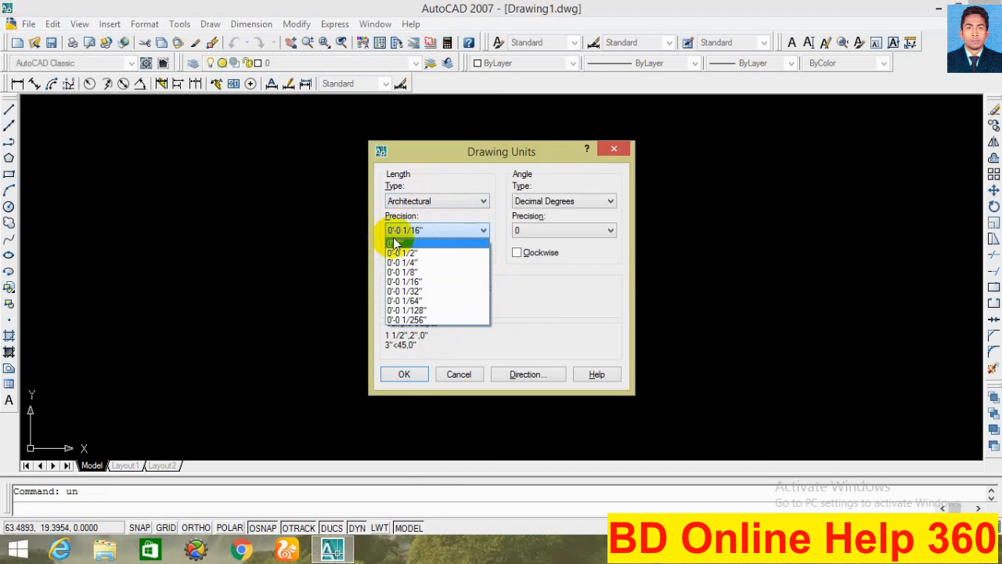
Step: Set the architectural length precision of the drawing units to 0'-0" and accept the settings
click(397, 244)
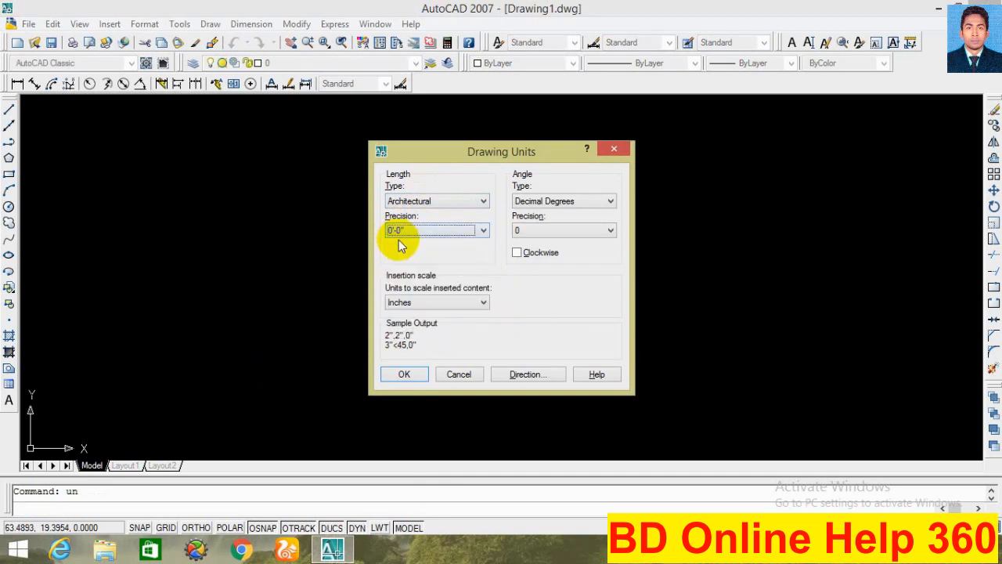
click(404, 375)
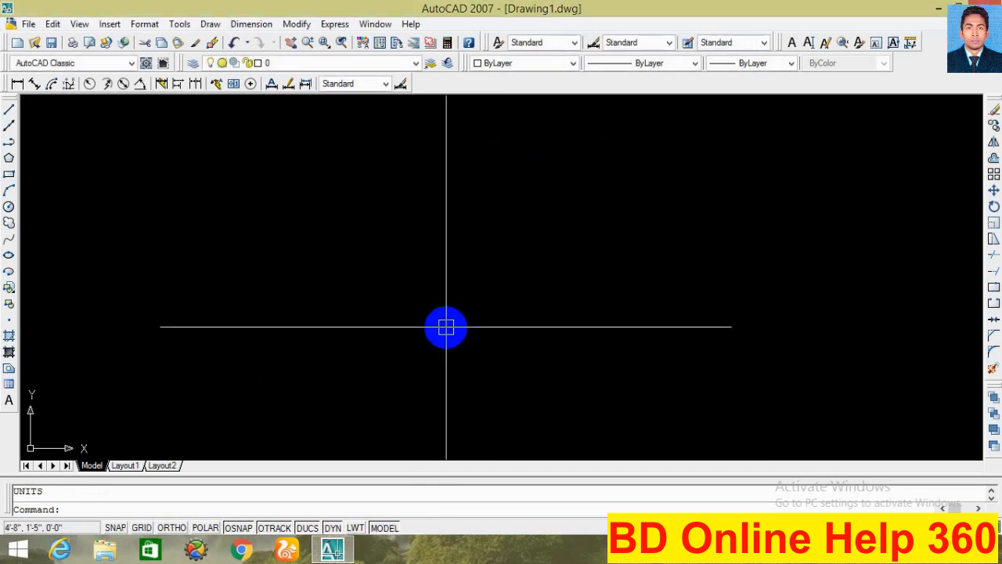
Step: Modify the Standard dimension style's primary units to Architectural format with 0'-0" precision
text(d)
key(Return)
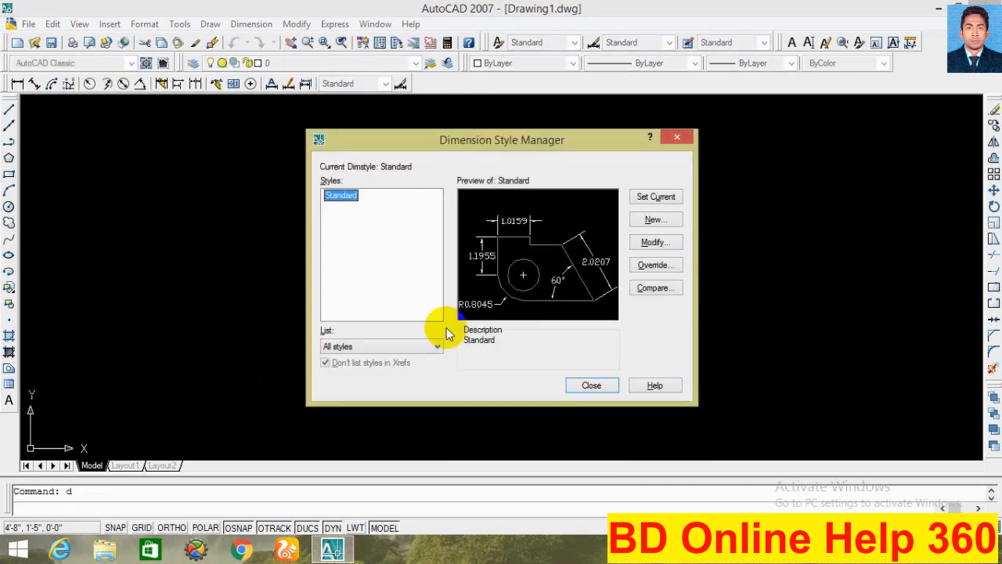
click(657, 243)
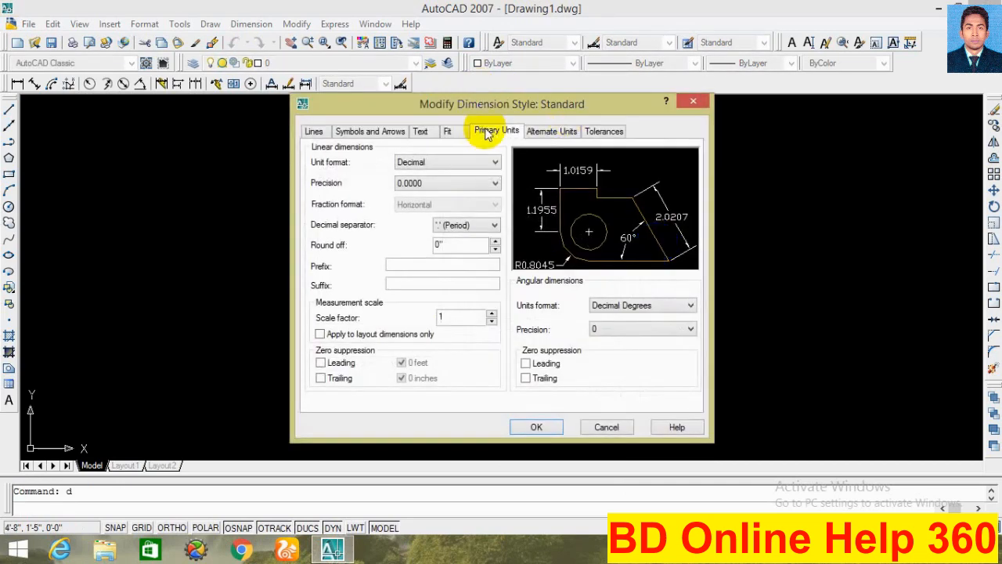
click(438, 161)
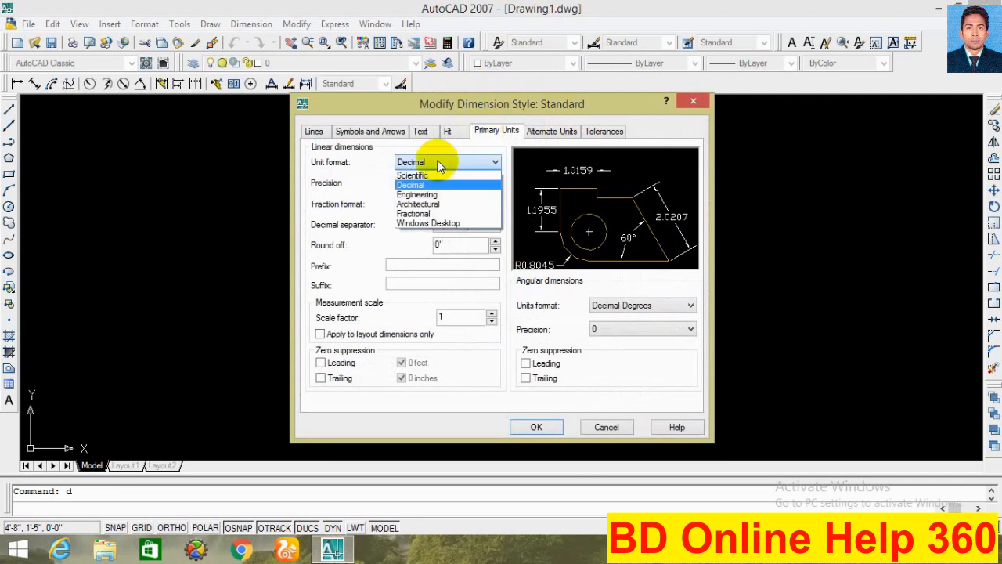
click(427, 204)
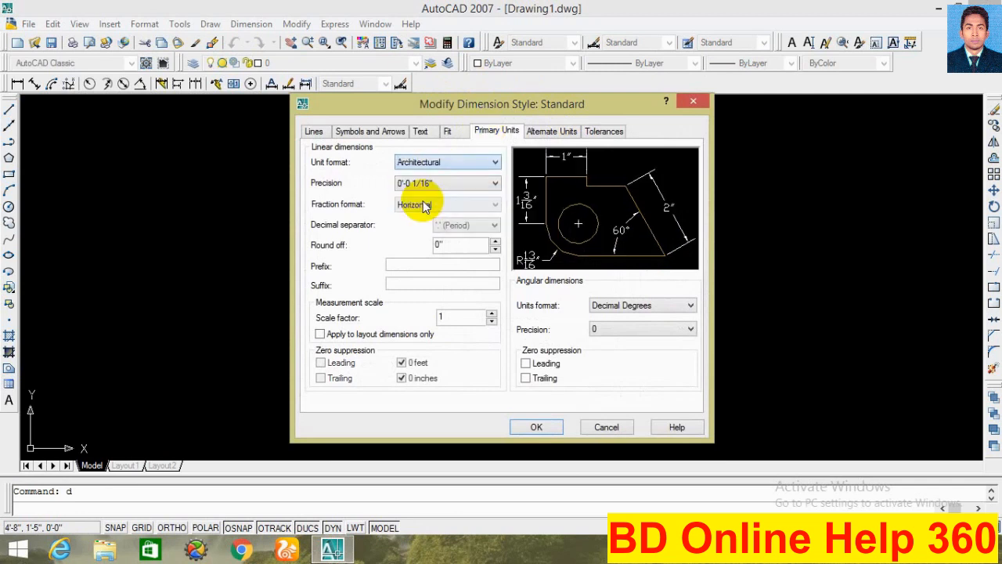
click(431, 183)
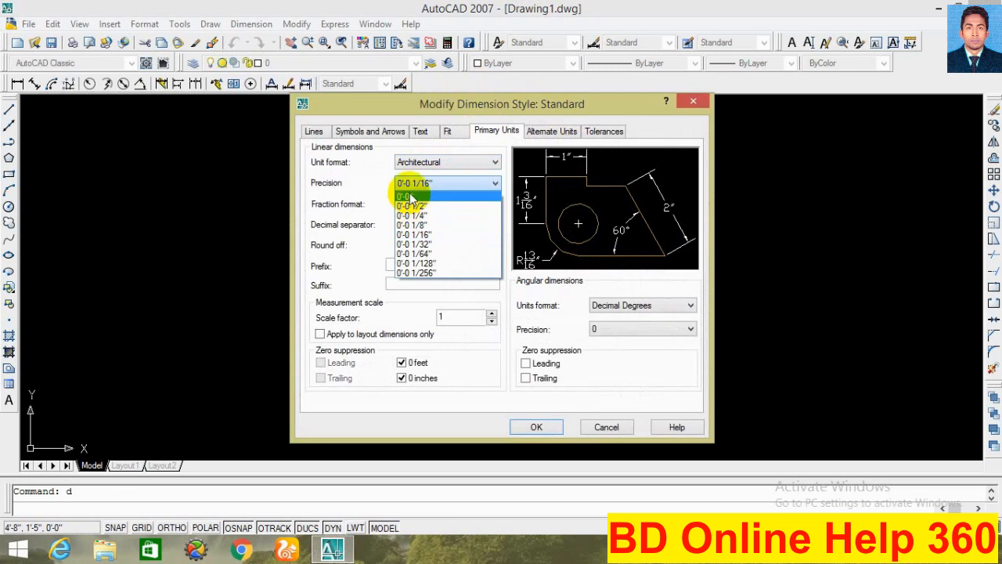
click(413, 191)
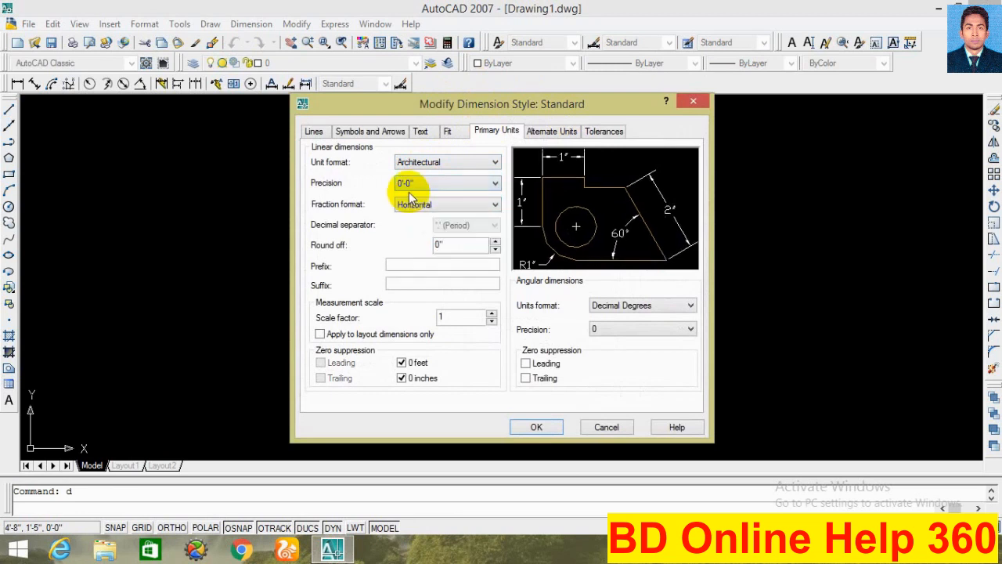
Step: Set the Standard dimension style's text height to 6" and make the style current
click(420, 133)
drag(472, 235, 439, 234)
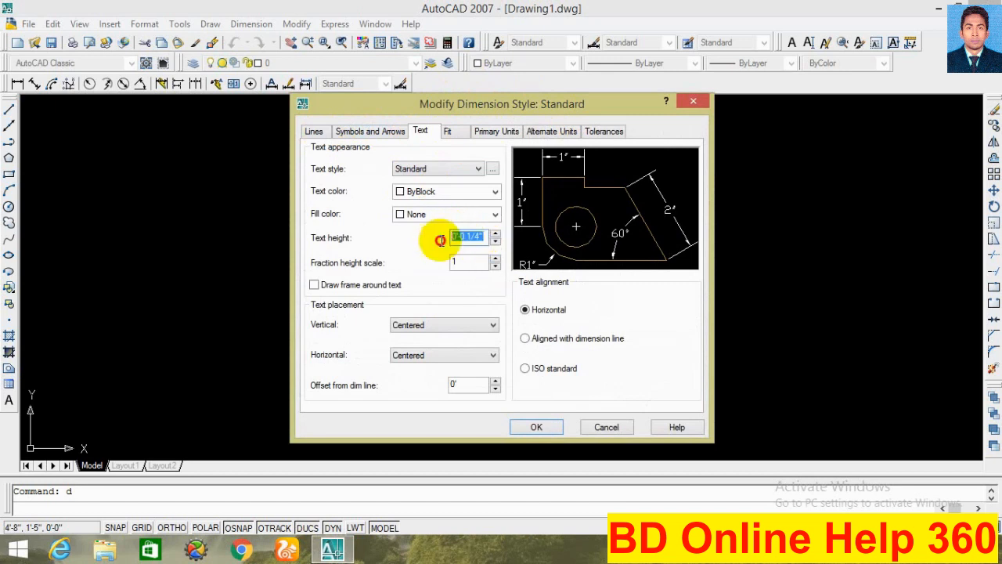
text(6)
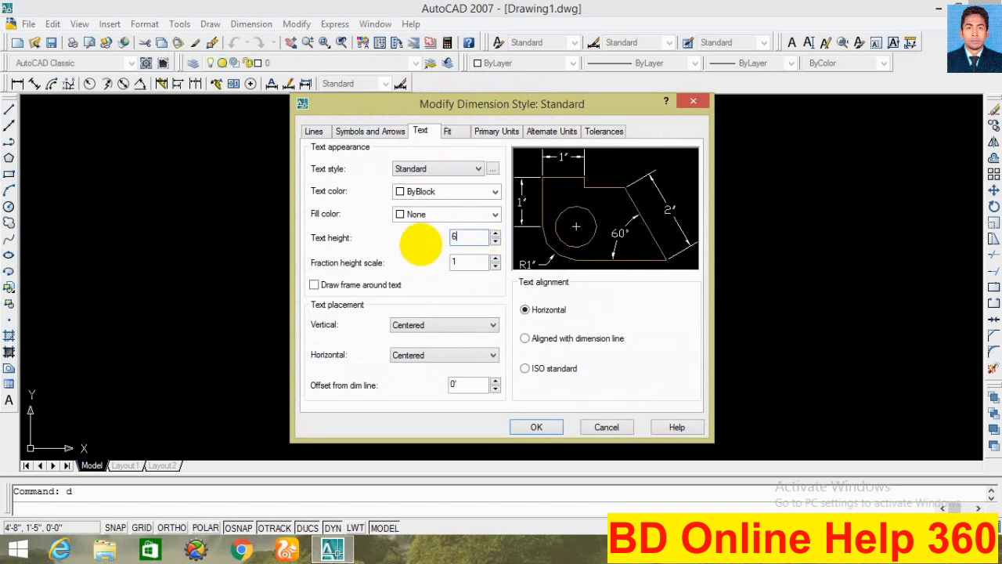
text(")
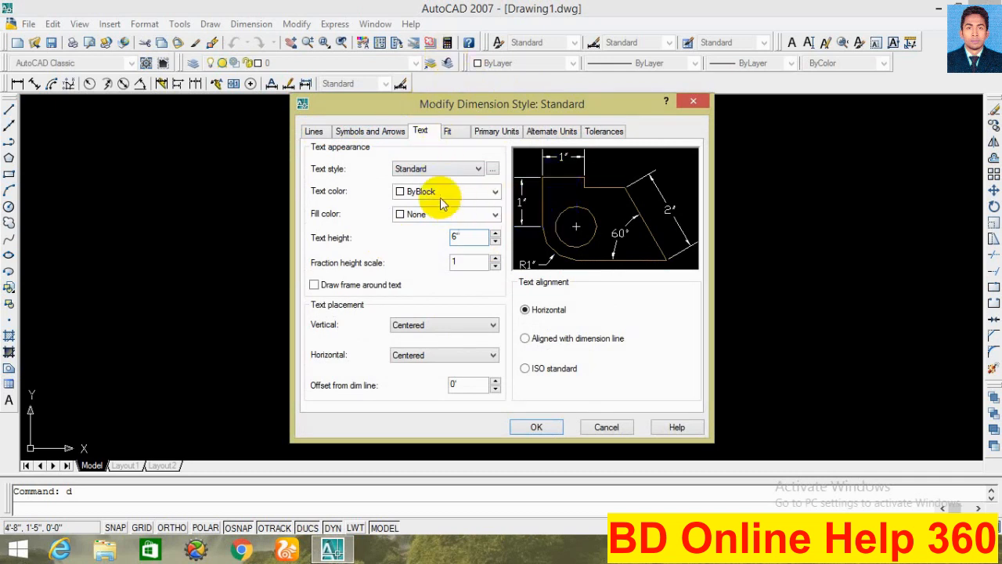
click(375, 131)
click(316, 133)
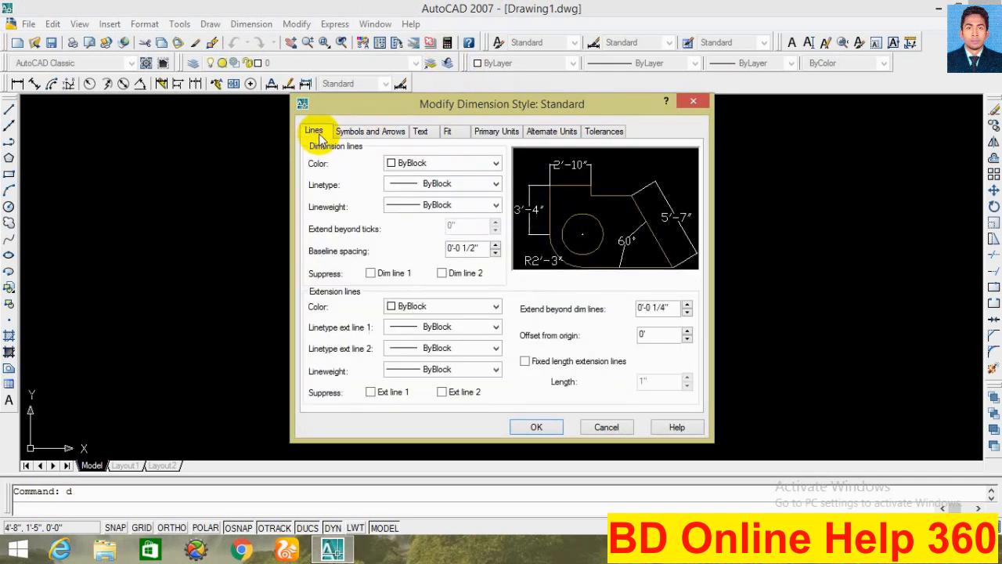
click(538, 427)
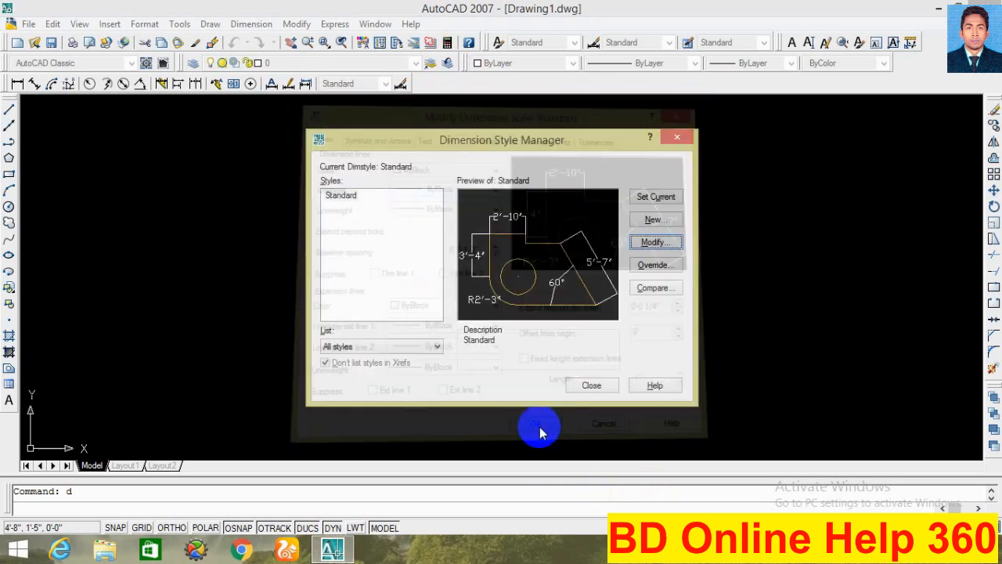
click(655, 196)
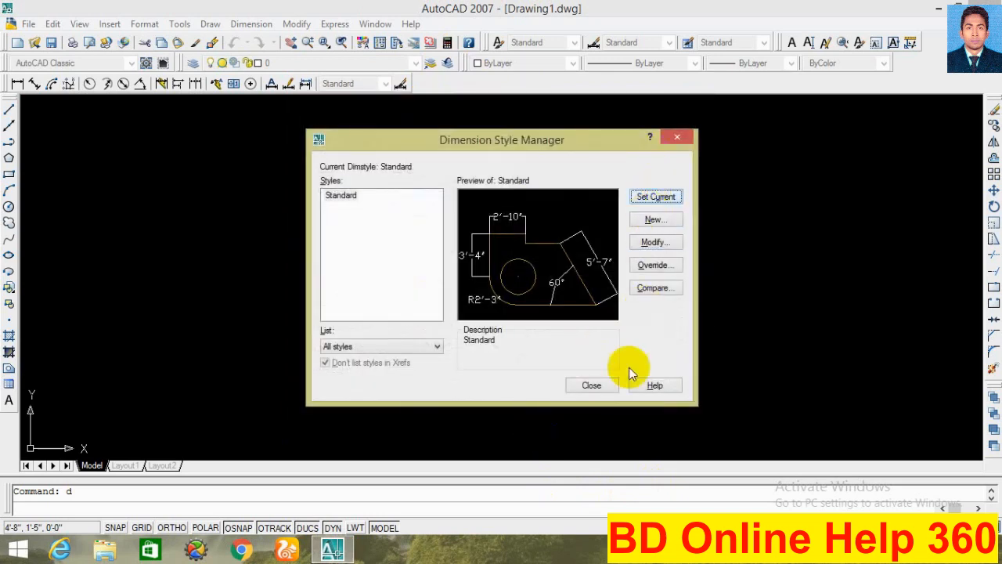
click(593, 386)
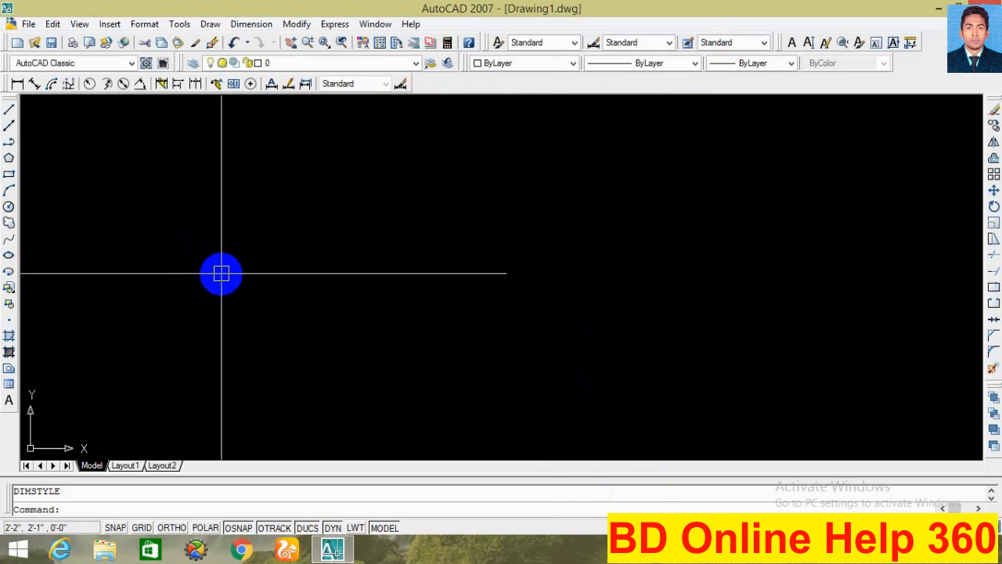
Step: Enable all object snap modes in the drafting settings and accept them
text(ds)
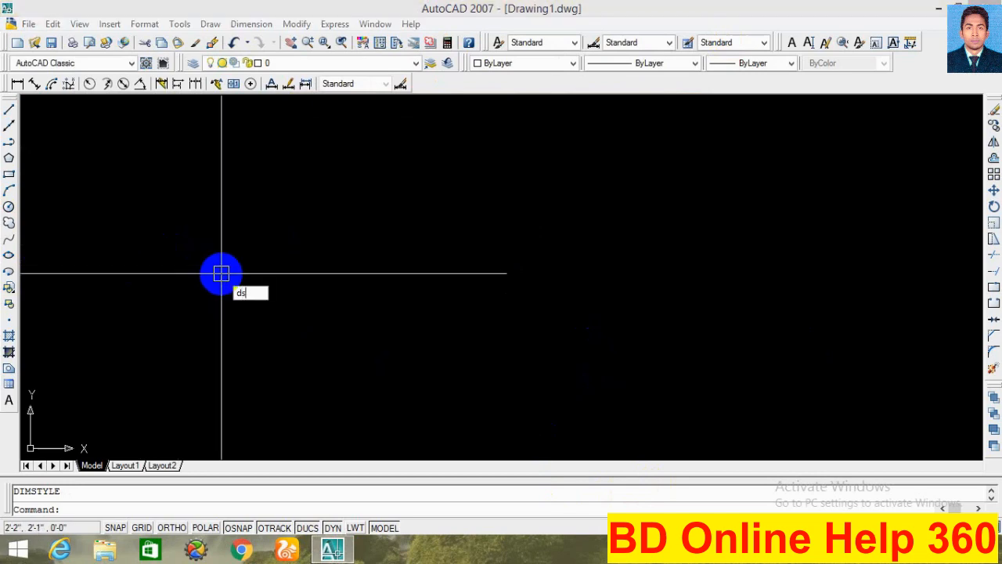
key(Return)
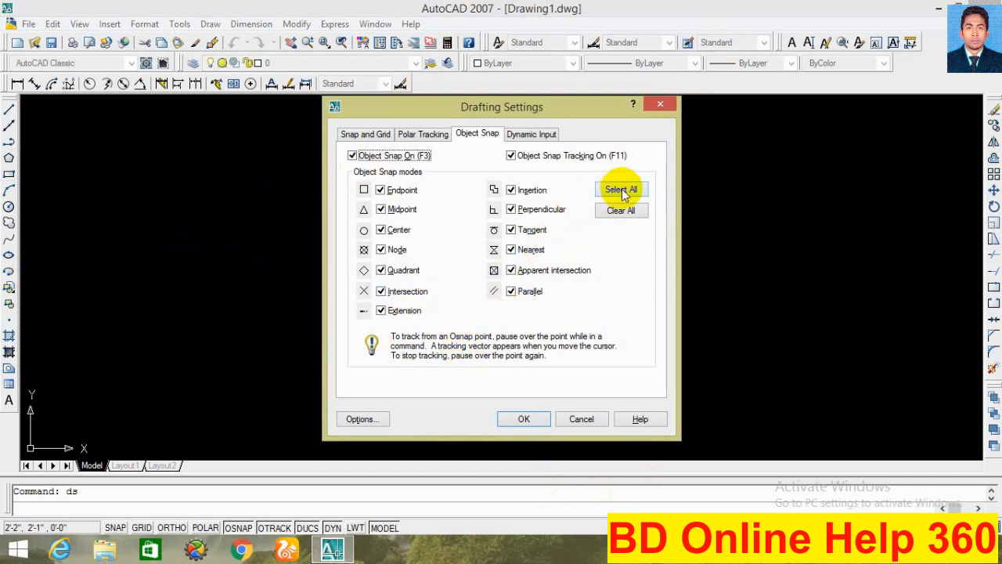
click(523, 418)
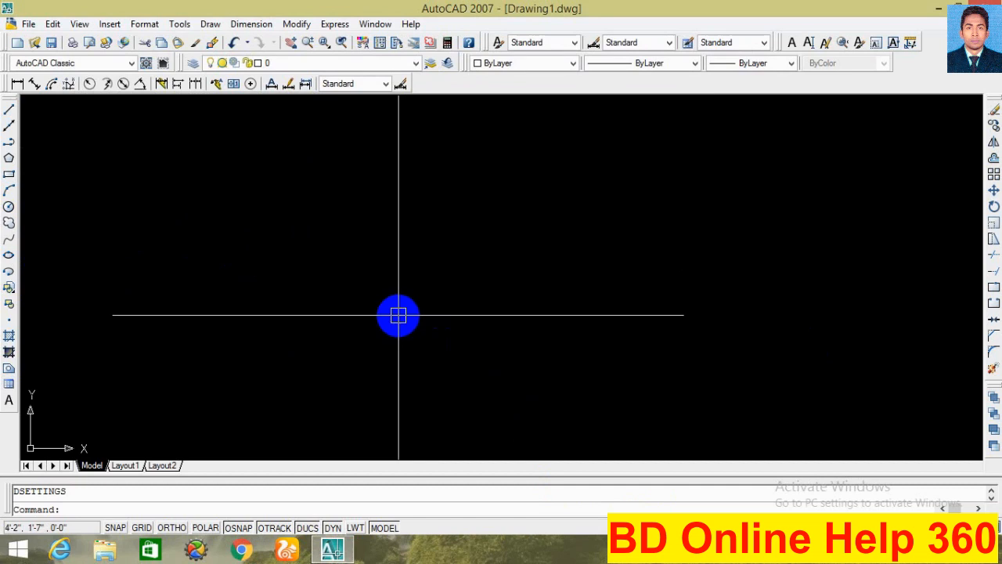
Step: Set the model space limits with the default lower-left corner and an upper-right corner of 500',500'
text(limits)
key(Return)
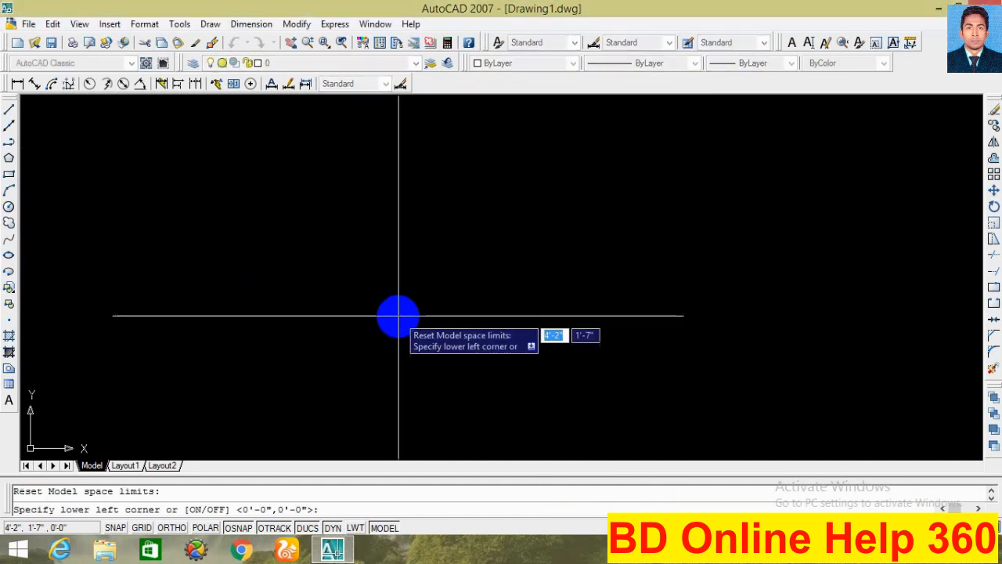
key(Return)
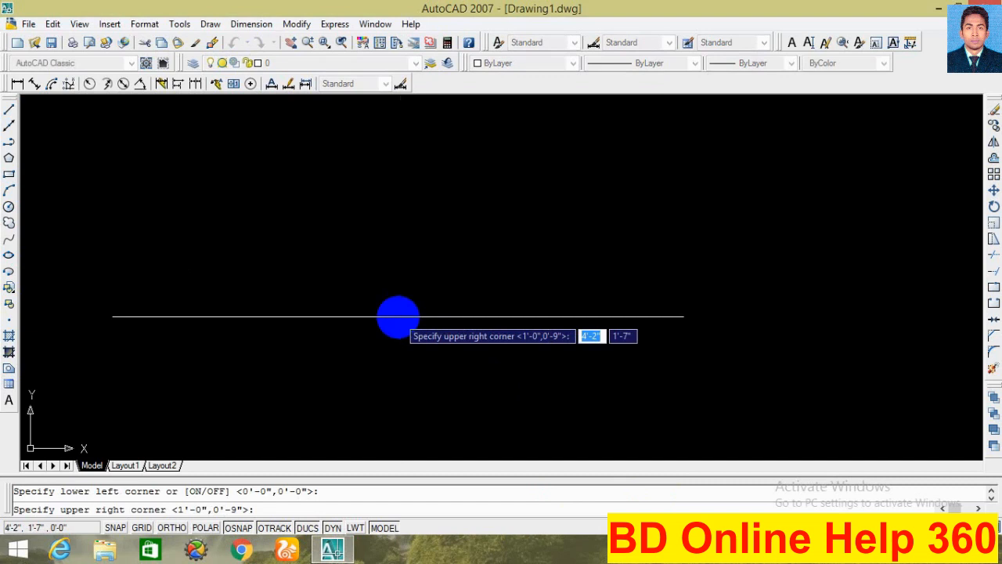
text(500)
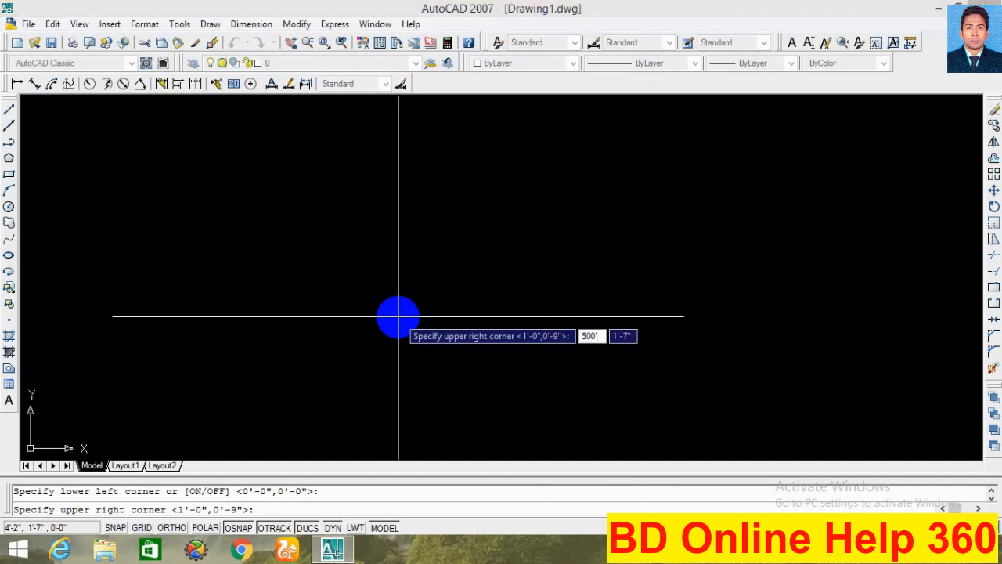
key(Tab)
text(50)
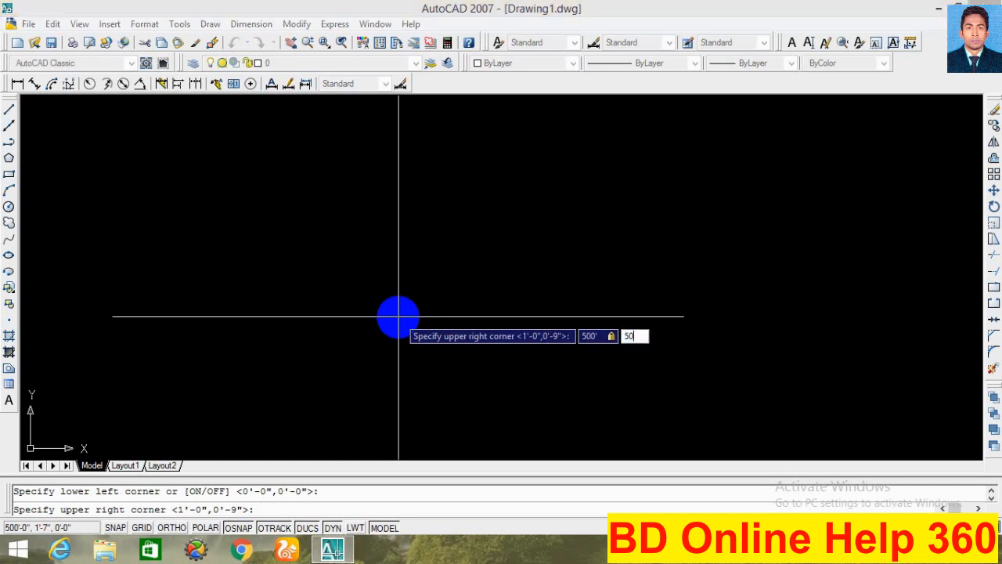
text(0')
key(Return)
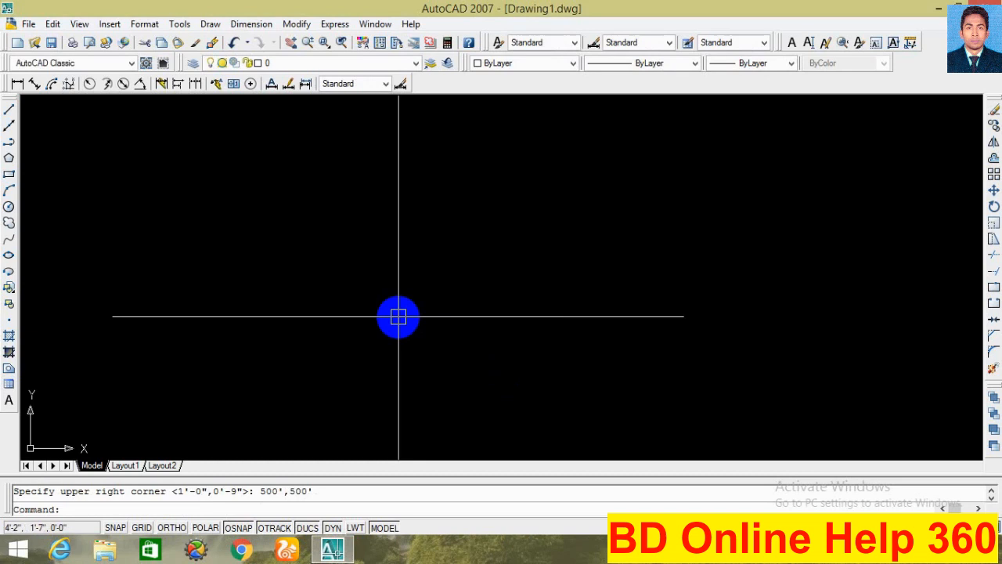
Step: Zoom with the All option to fit the full drawing limits in the view
text(z)
key(Return)
text(a)
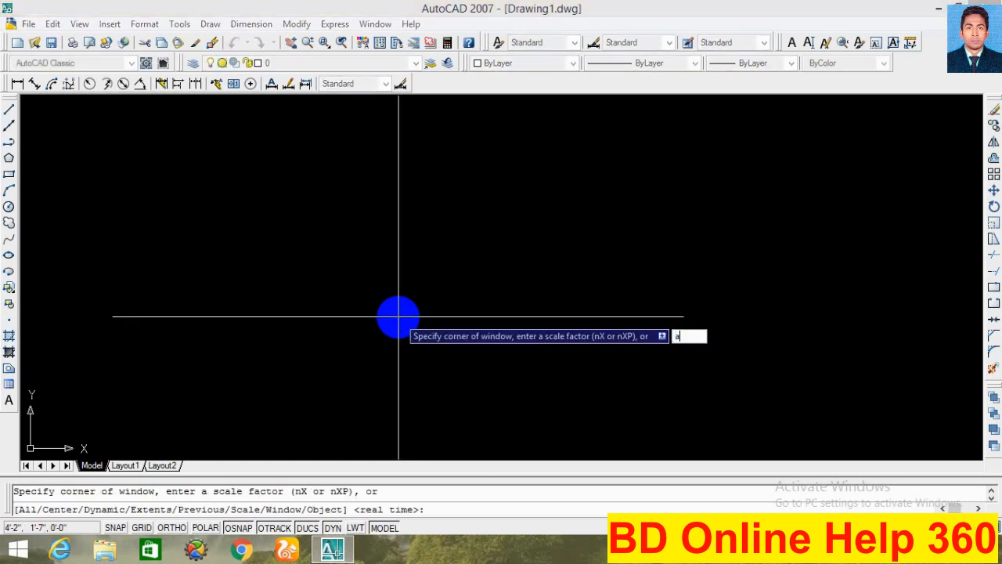
key(Return)
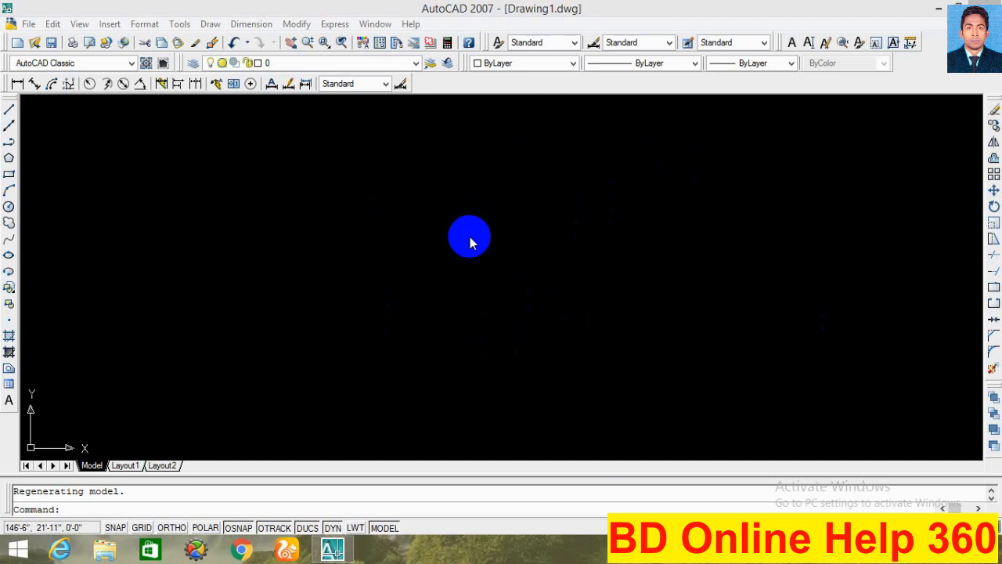
click(470, 239)
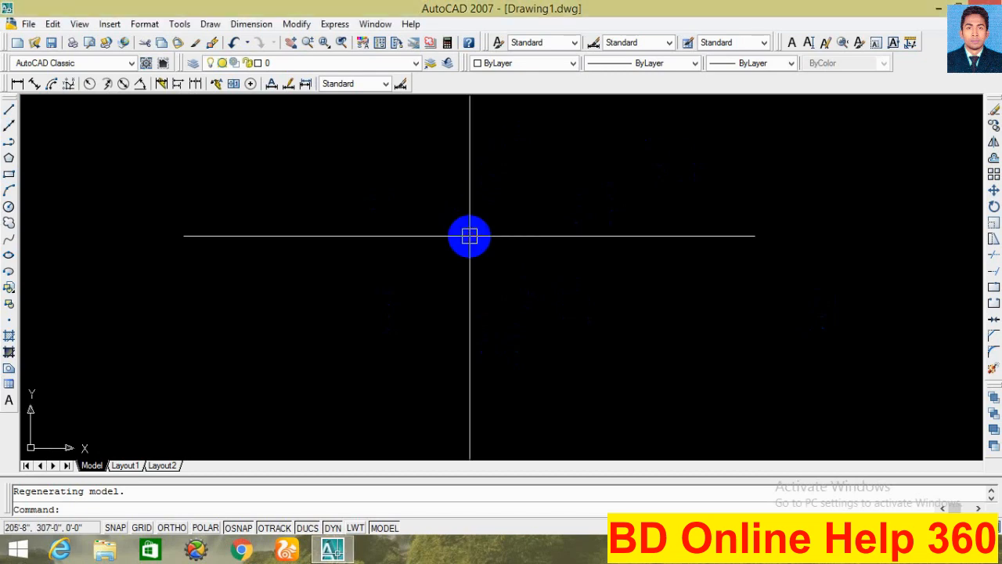
text(op)
key(Return)
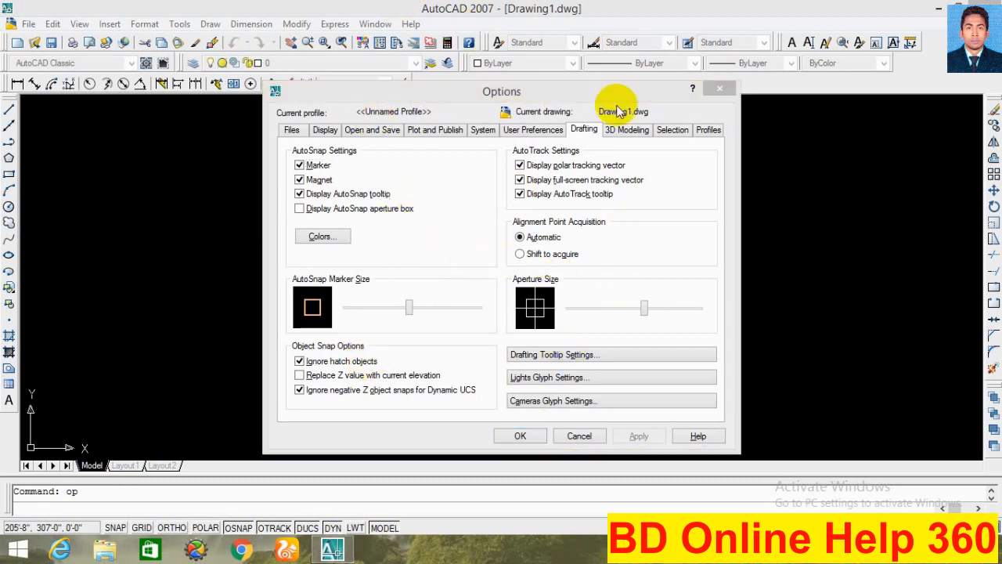
click(718, 91)
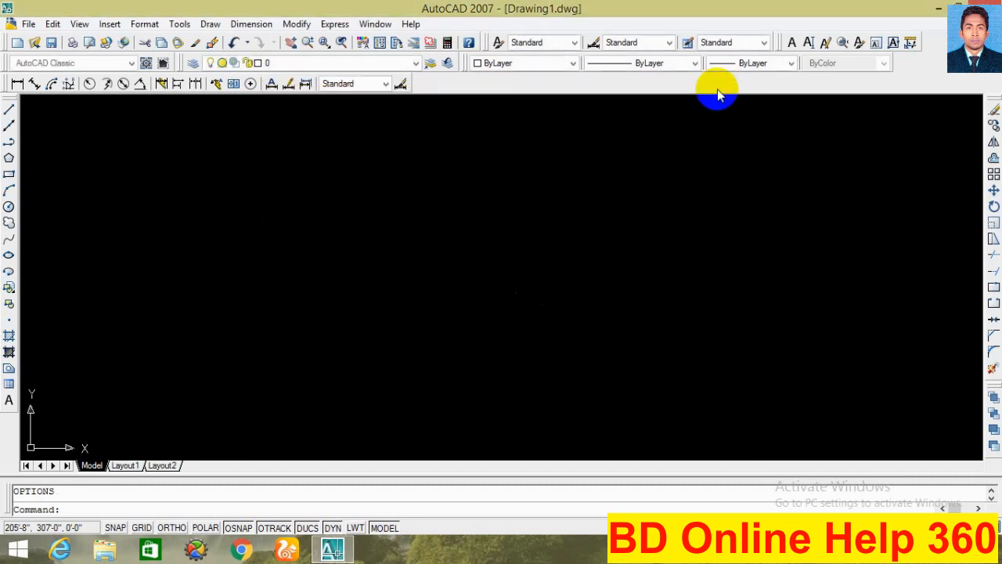
Step: Review the display options and the colors available for the 2D model space background, leaving the window colors as they are
click(178, 24)
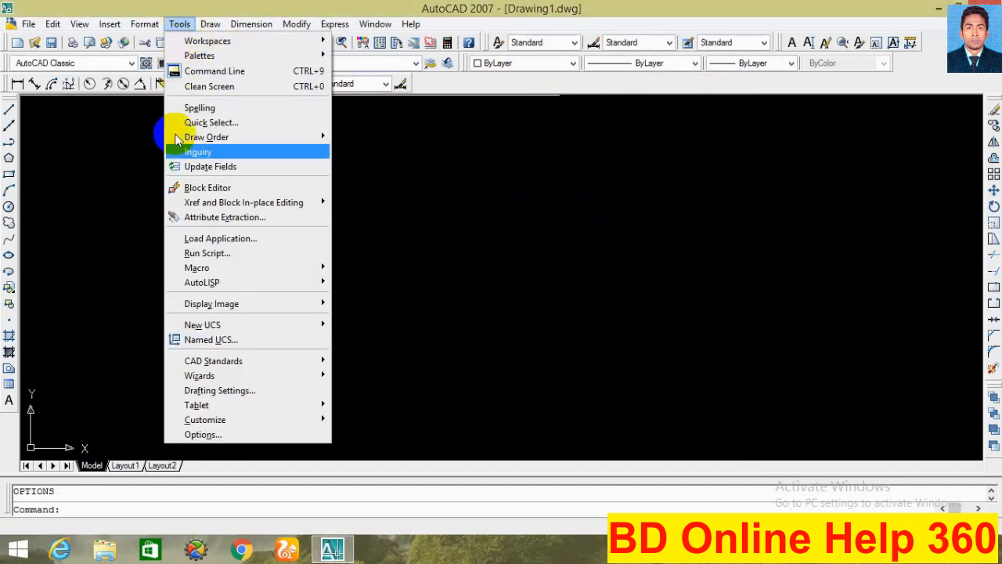
click(205, 435)
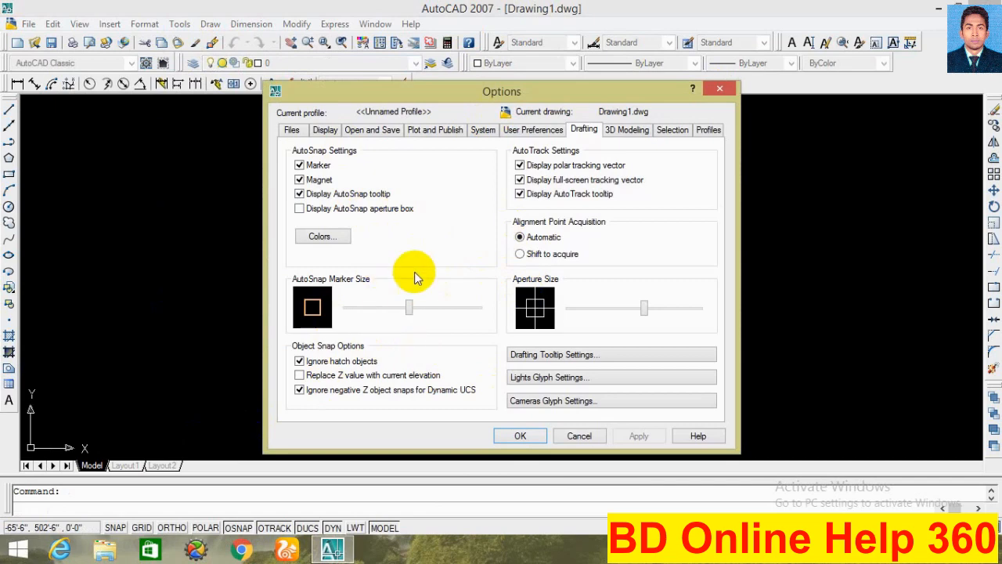
click(294, 130)
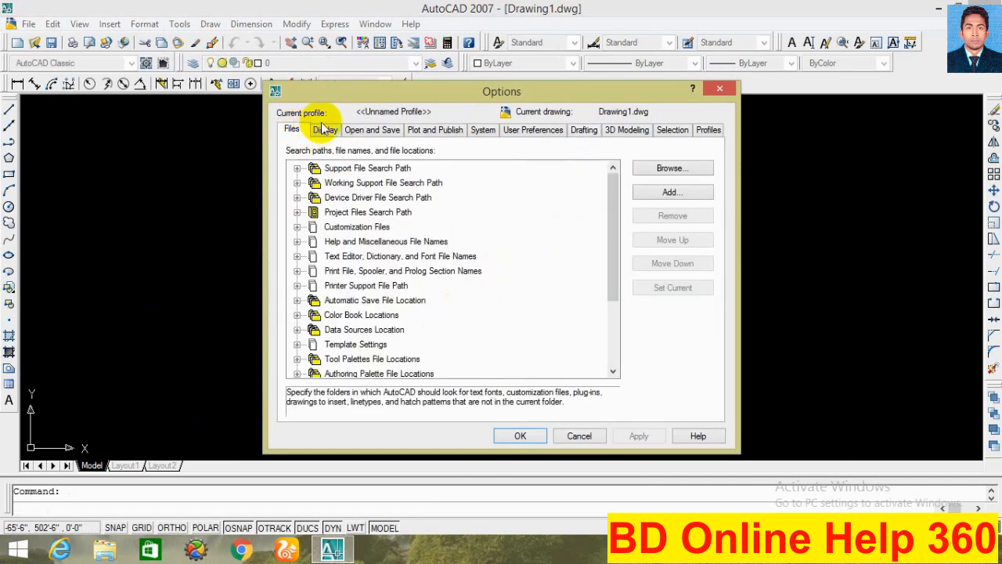
click(324, 131)
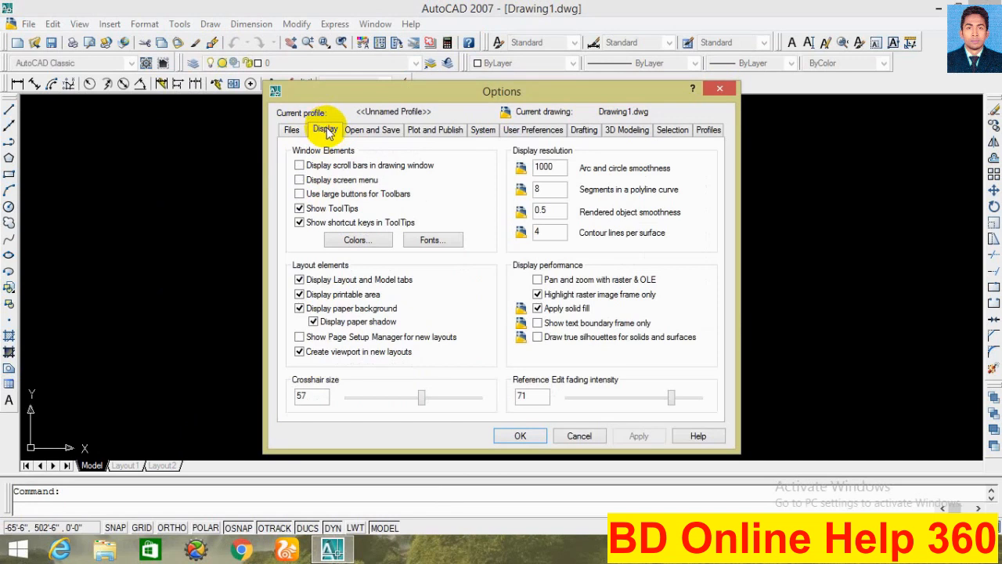
click(362, 241)
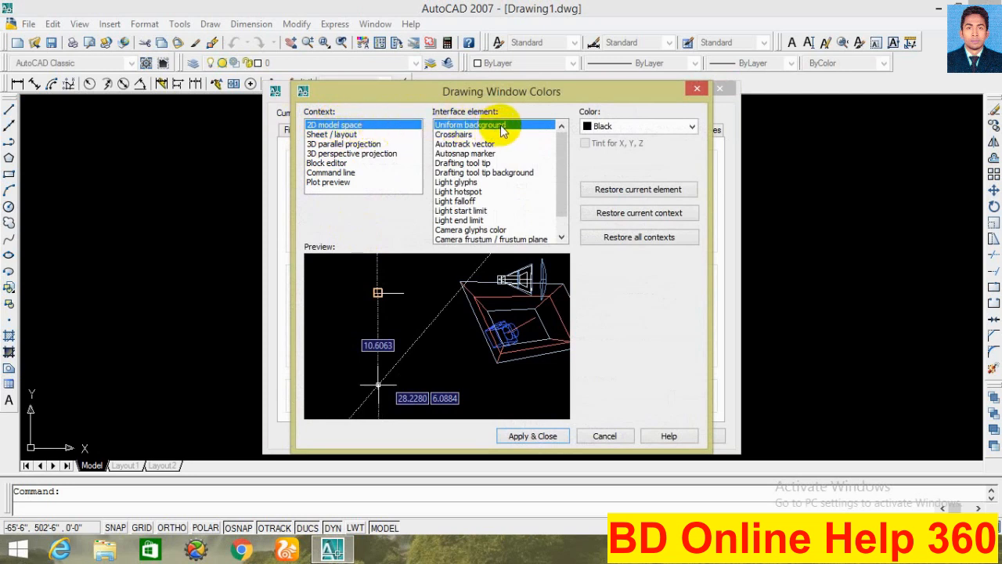
click(692, 127)
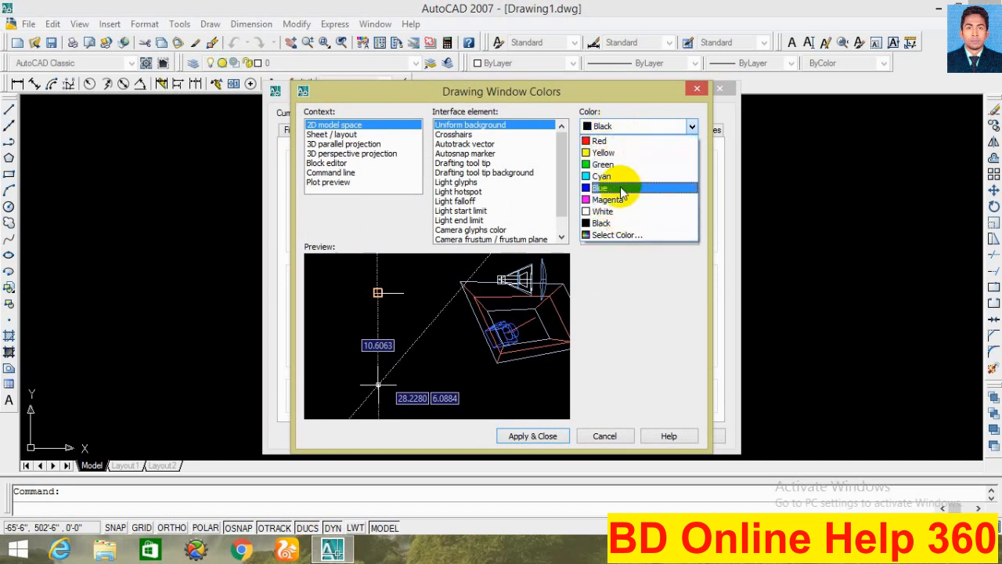
click(692, 129)
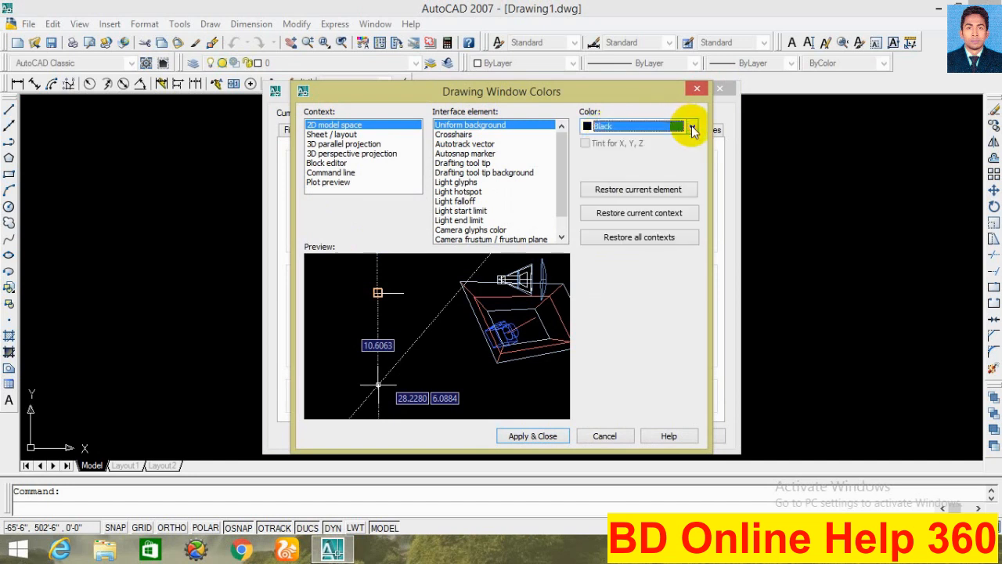
click(605, 437)
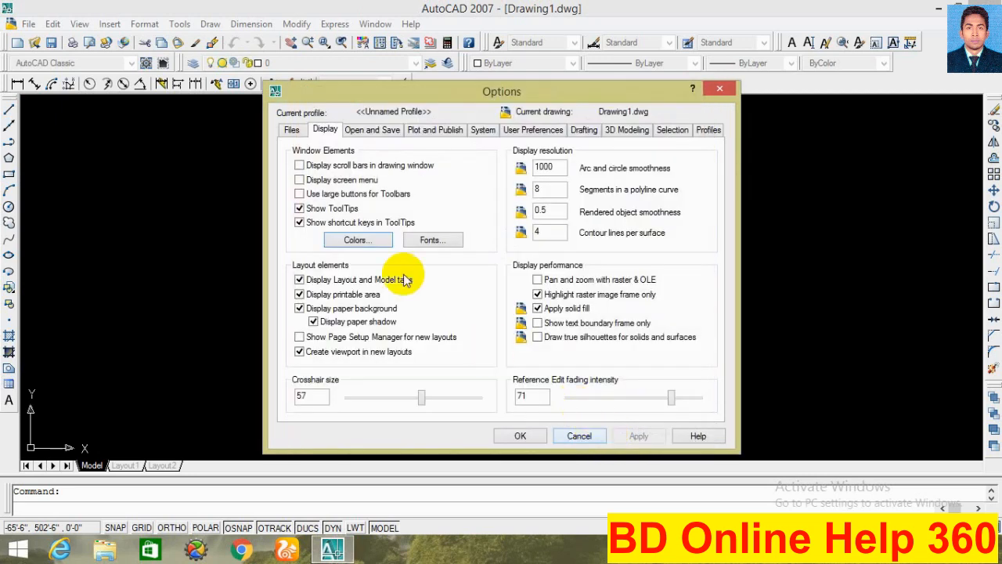
Step: Review the open and save, plot and publish, system, user preferences and drafting options, and close the Options dialog
click(381, 133)
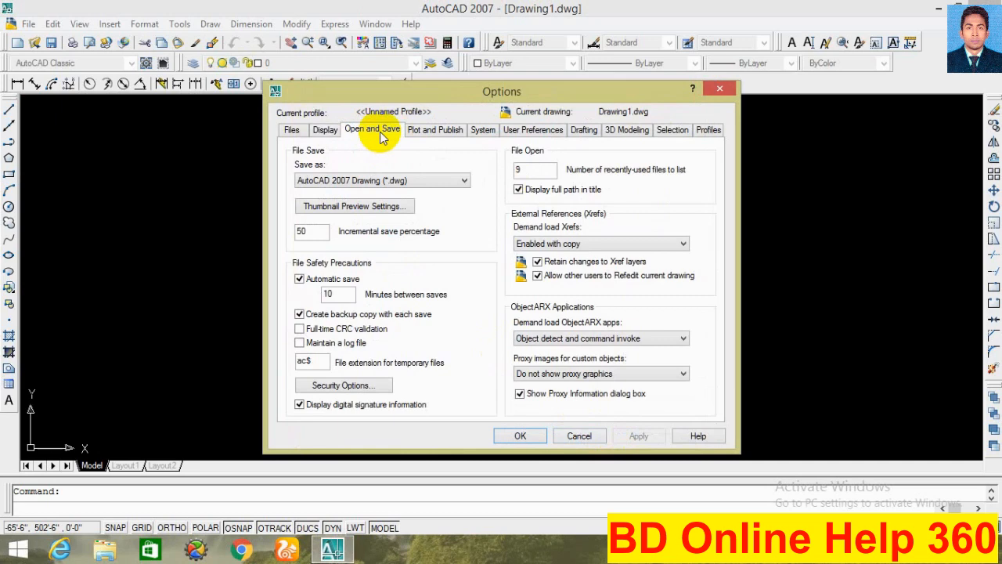
click(435, 133)
click(496, 133)
click(535, 133)
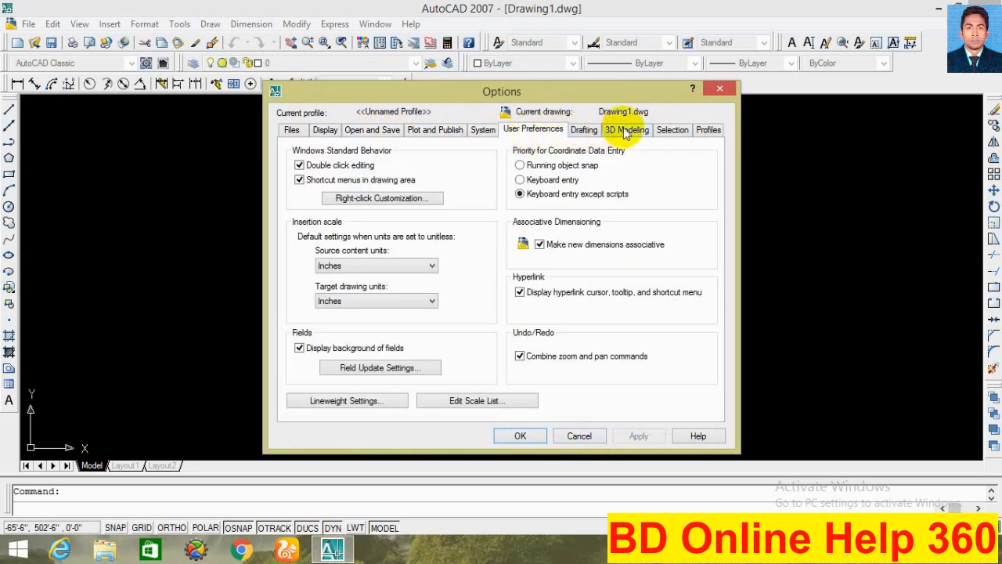
click(585, 131)
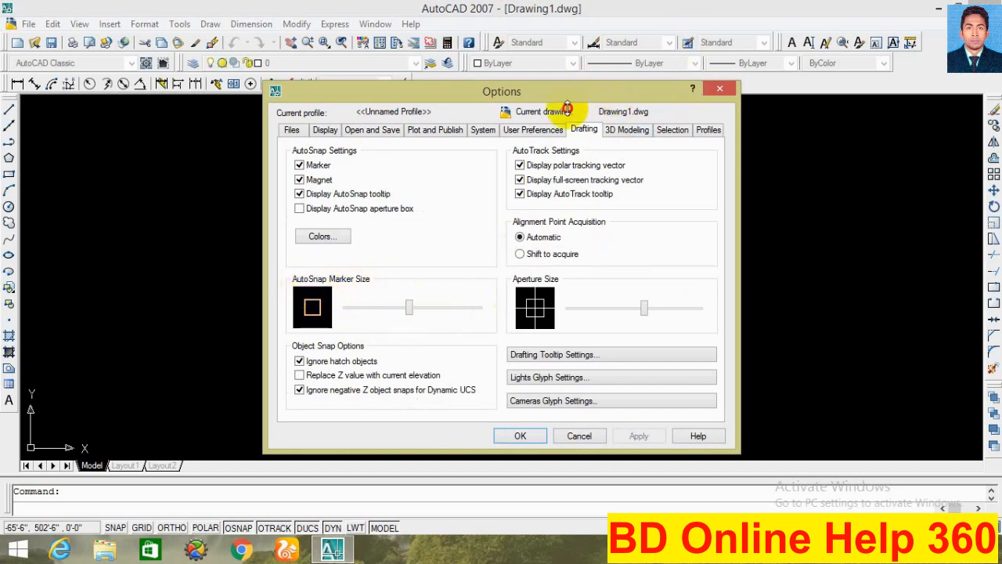
click(726, 91)
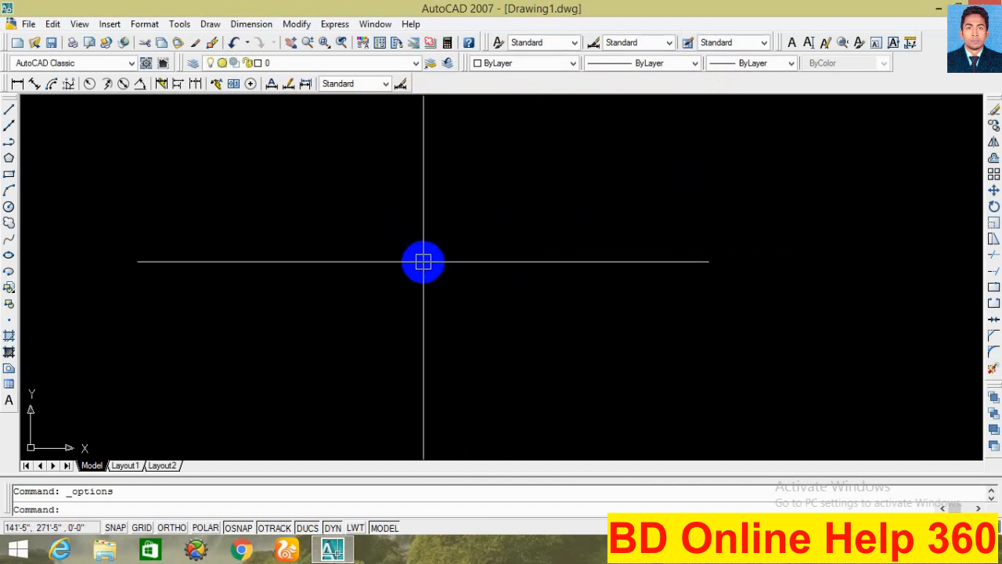
Step: Try a slightly larger AutoSnap marker in the drafting options, look over the 3D modeling and selection options, and close without applying
text(op)
key(Return)
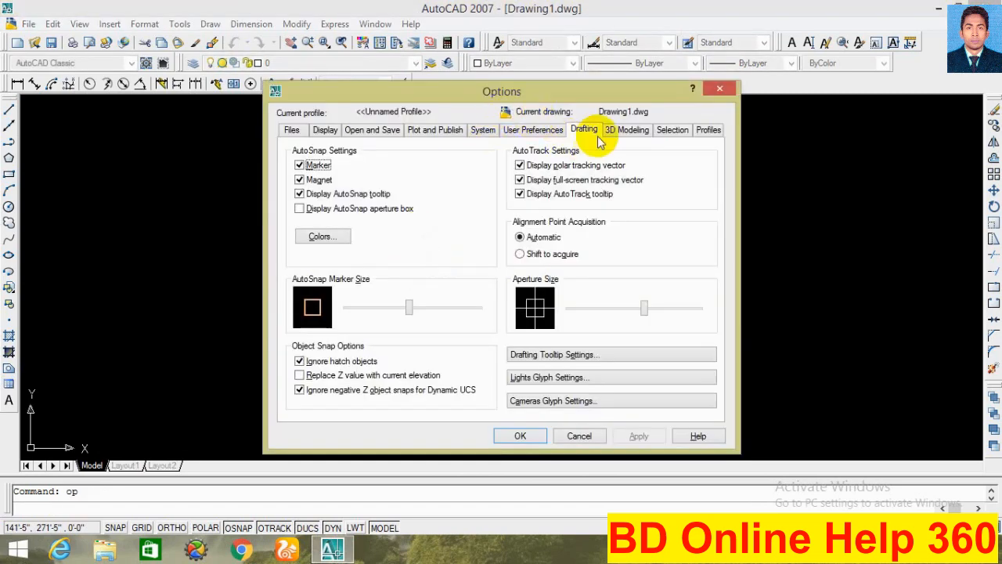
drag(410, 308, 415, 308)
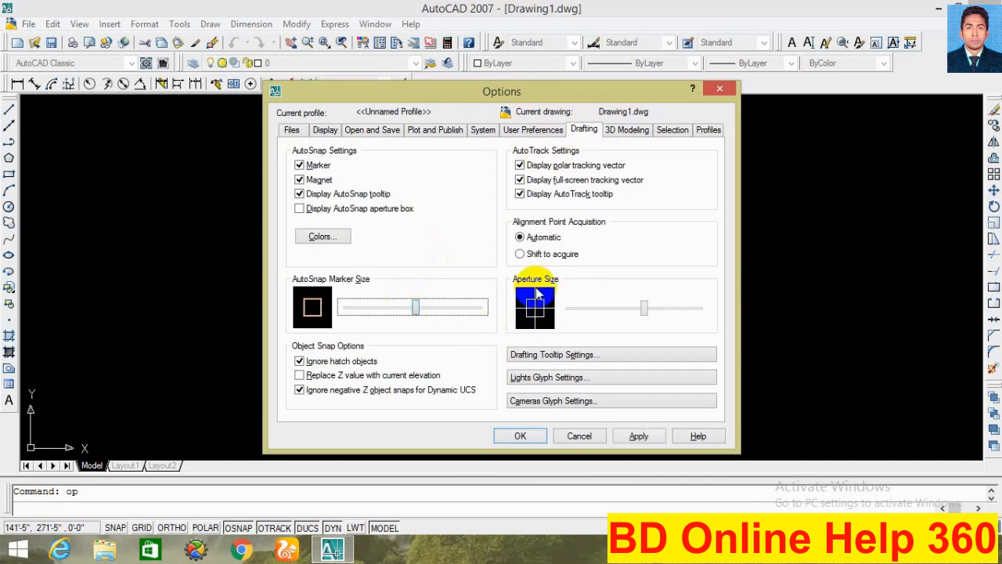
mouse_move(647, 307)
mouse_down()
mouse_move(654, 310)
mouse_move(646, 311)
mouse_up()
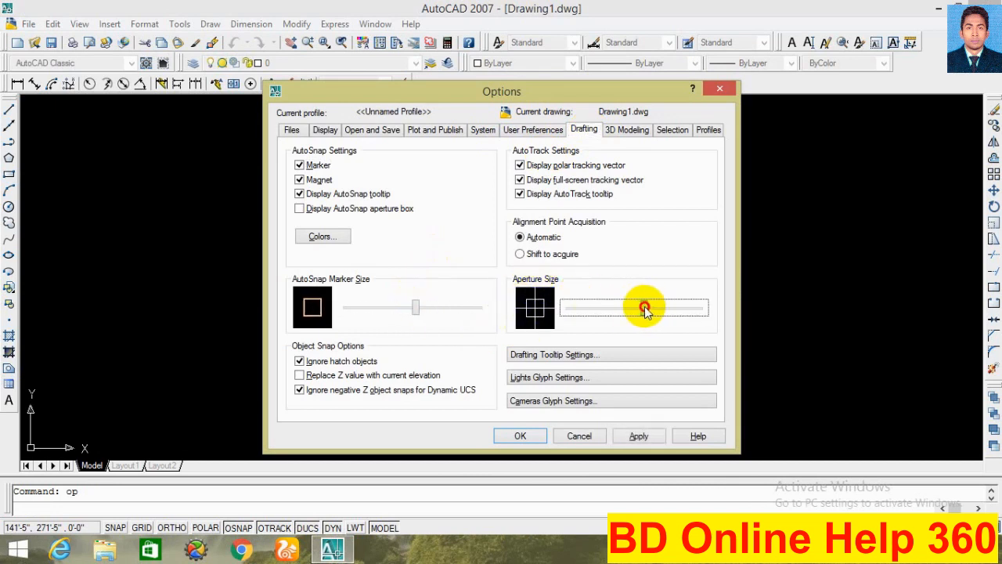
click(619, 131)
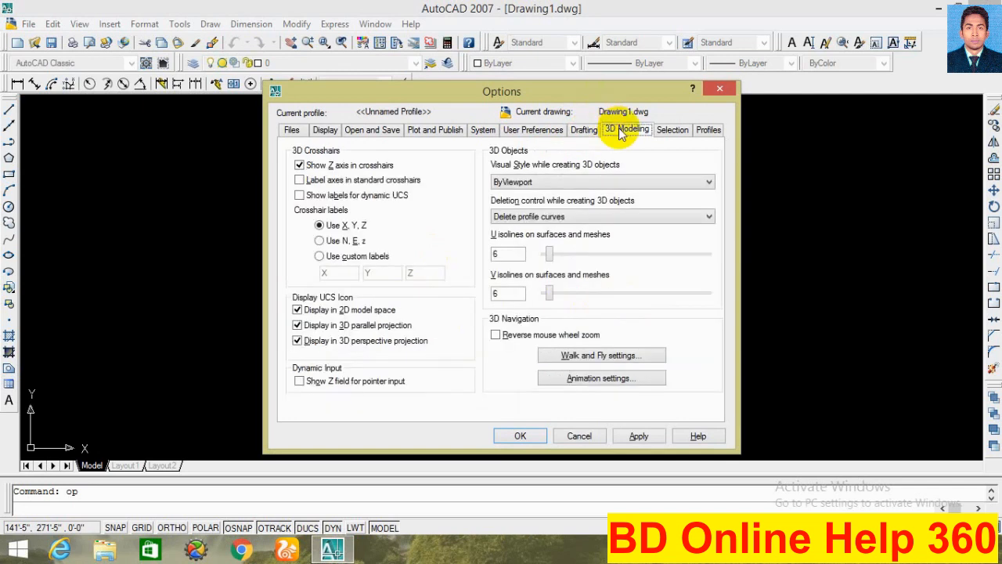
click(674, 133)
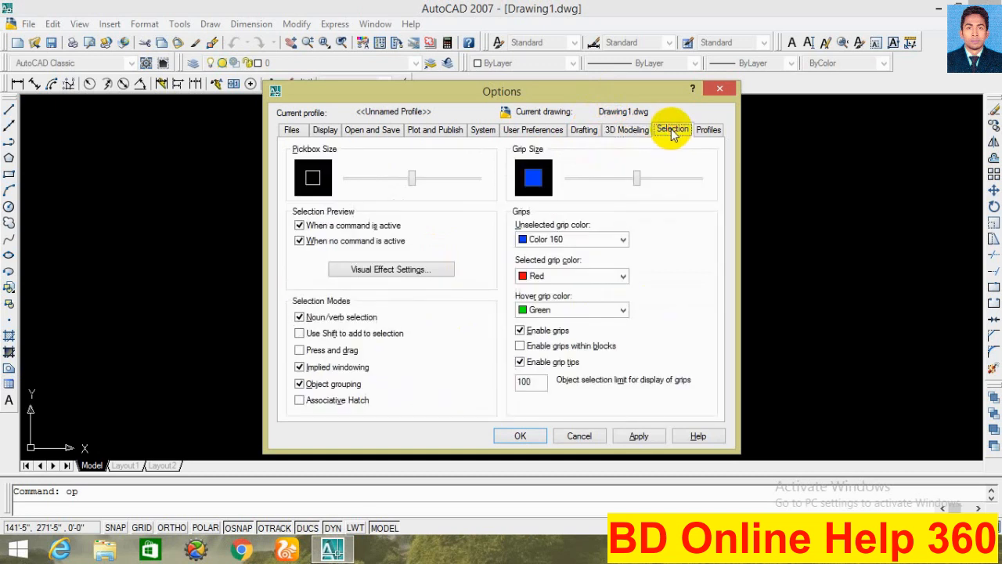
click(718, 92)
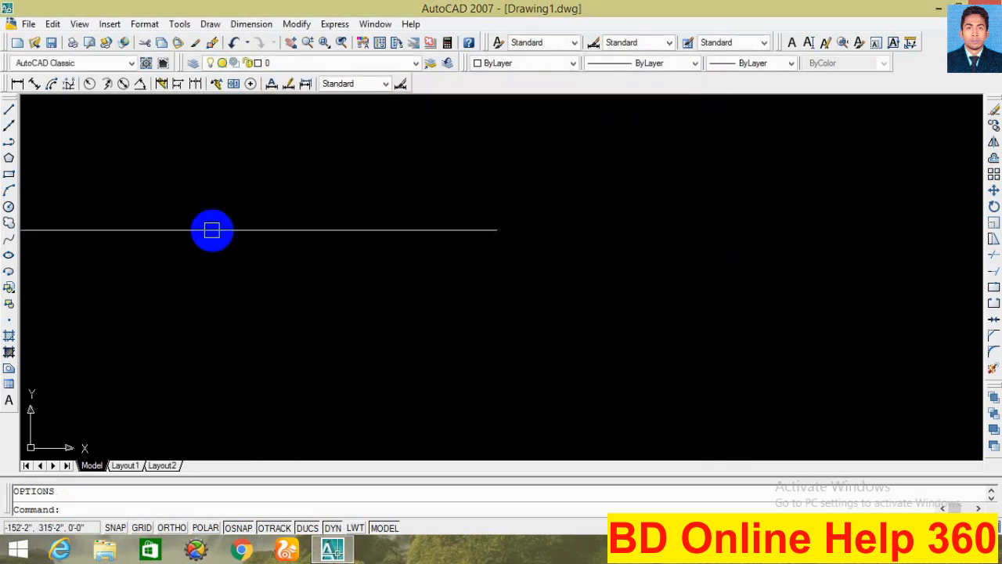
click(9, 109)
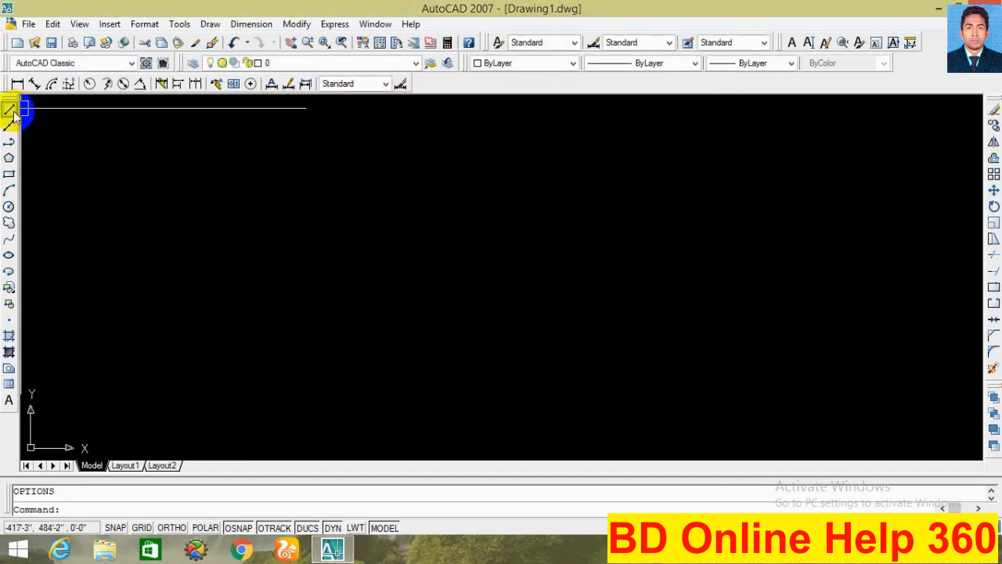
click(406, 190)
key(Escape)
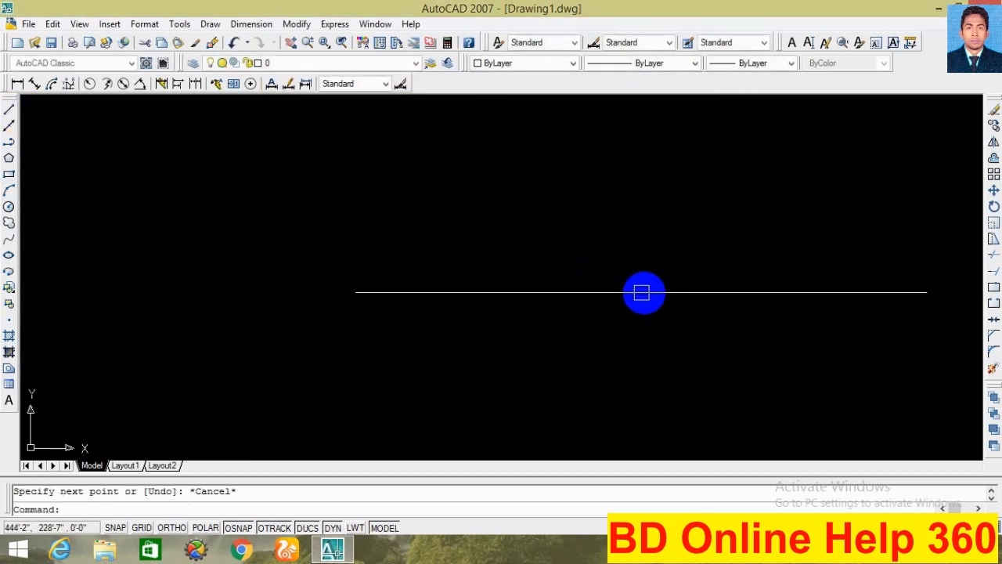
Step: Draw a diagonal line sloping down to the right near the middle of the drawing area and select it to check its grips
click(8, 110)
click(430, 203)
click(582, 296)
key(Escape)
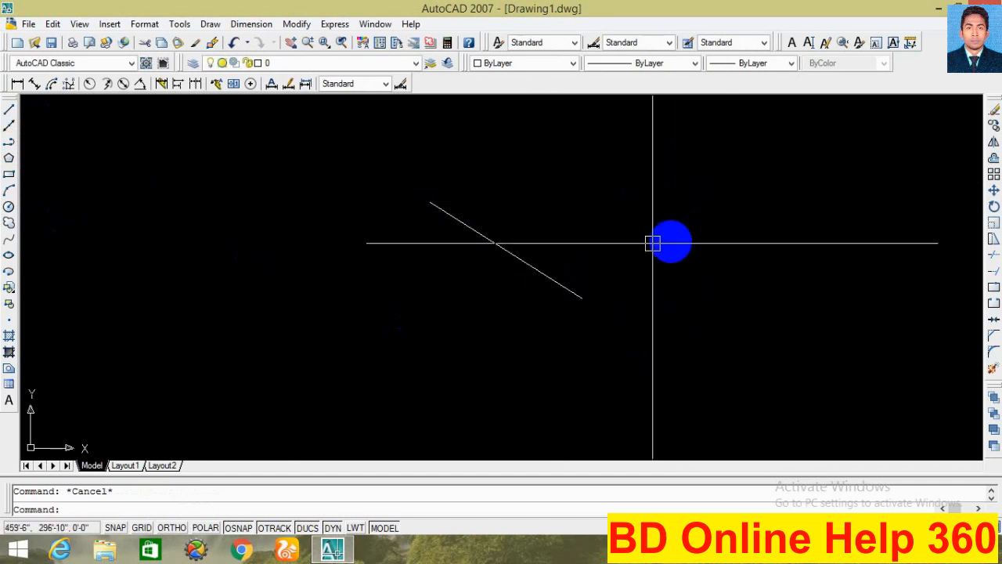
click(560, 282)
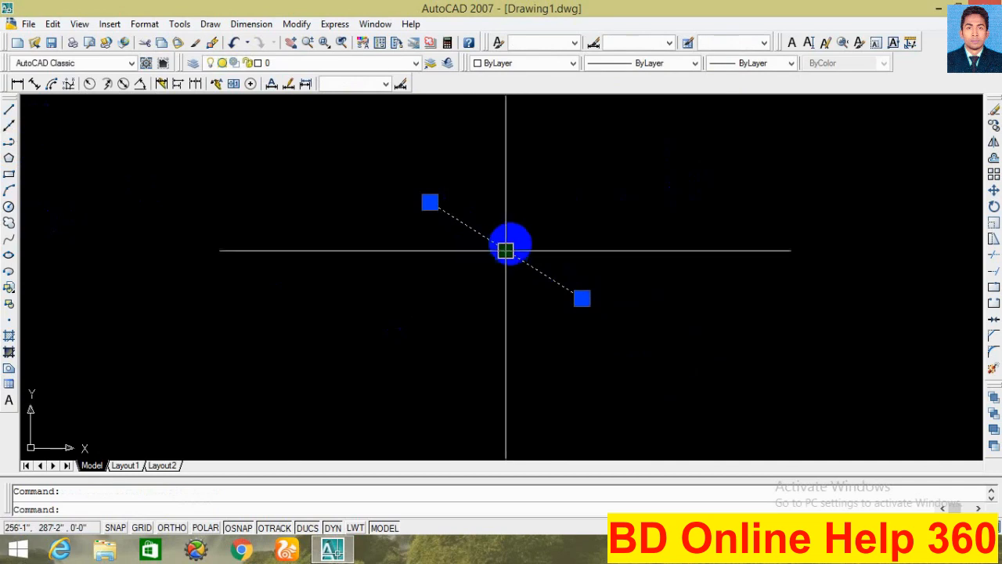
key(Escape)
Step: Increase the pickbox size slightly in the selection options, apply the change and accept the Options dialog
text(op)
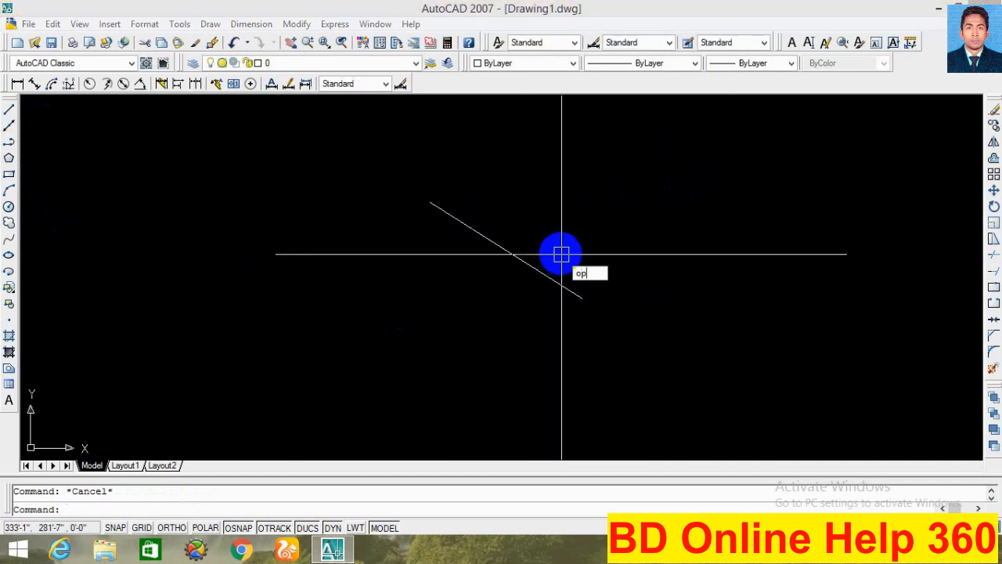
key(Return)
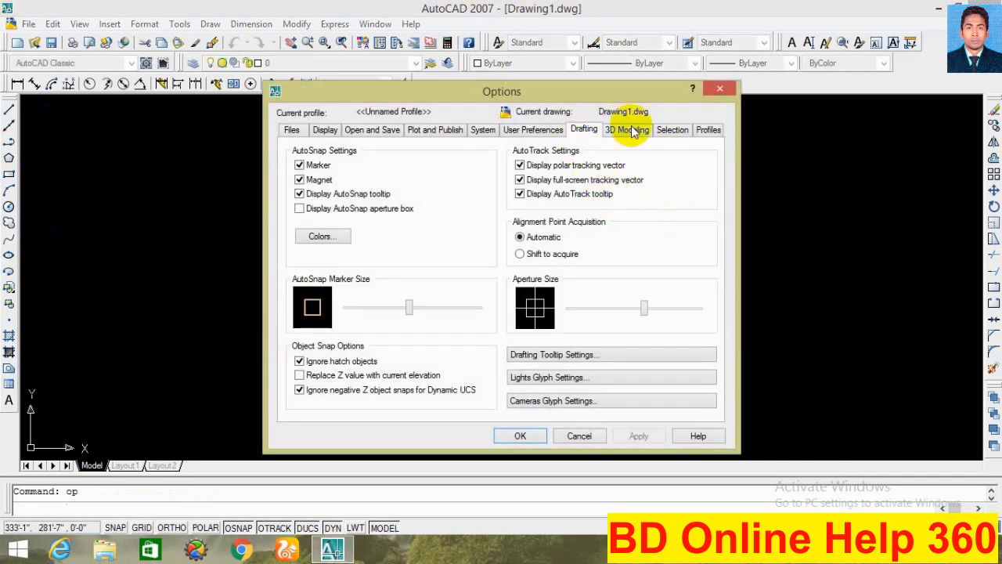
click(672, 130)
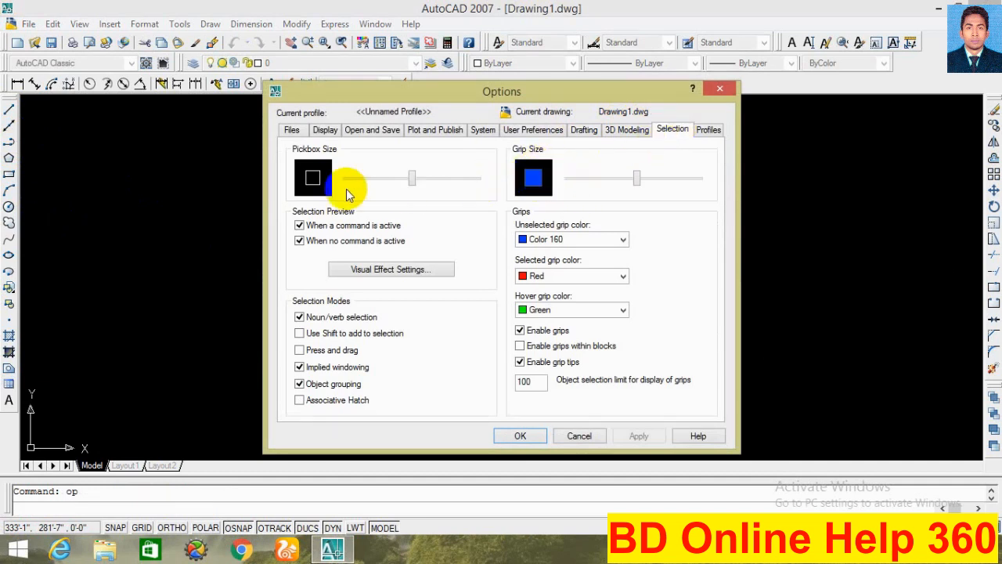
mouse_move(413, 175)
mouse_down()
mouse_move(402, 176)
mouse_move(413, 181)
mouse_up()
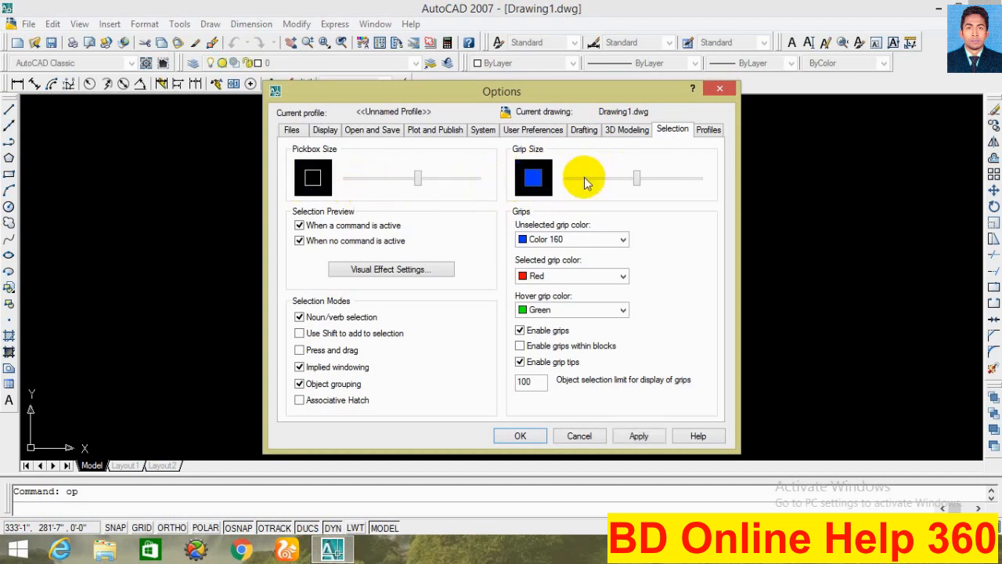
click(708, 132)
click(661, 130)
click(641, 436)
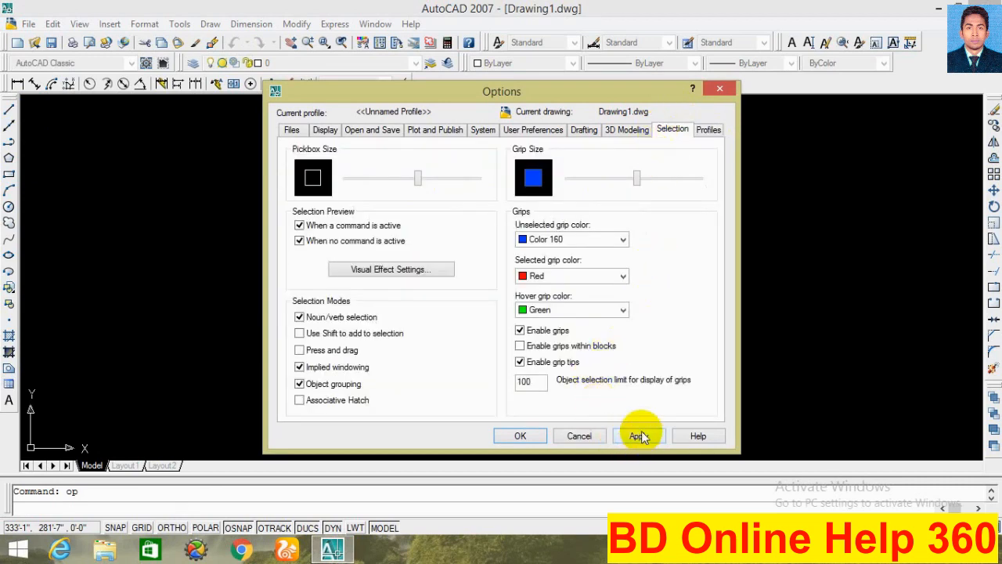
click(520, 437)
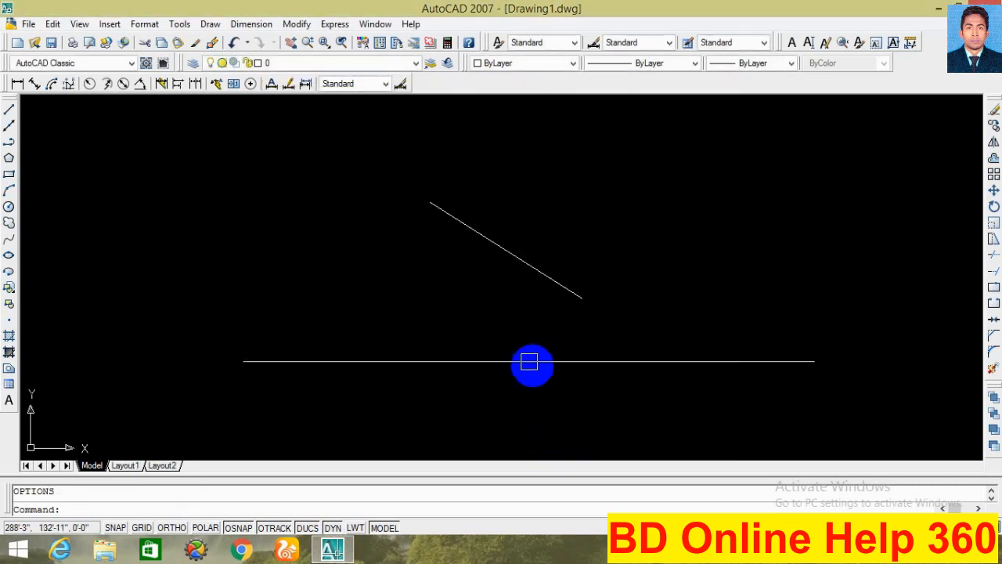
key(Escape)
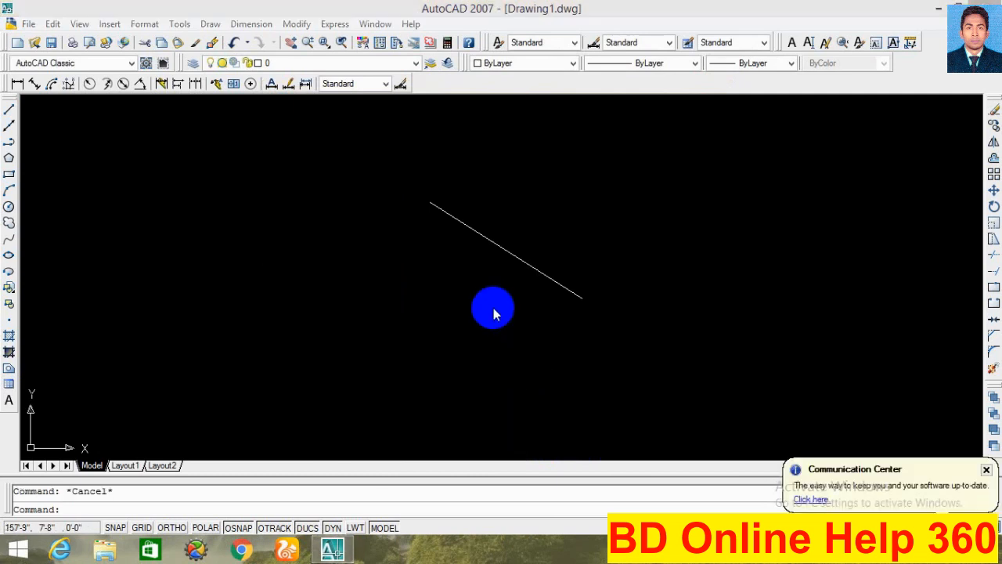
Step: Zoom in and out around the diagonal line to examine it at different scales
click(492, 303)
scroll(497, 282, down, 6)
scroll(504, 290, up, 3)
scroll(503, 290, down, 3)
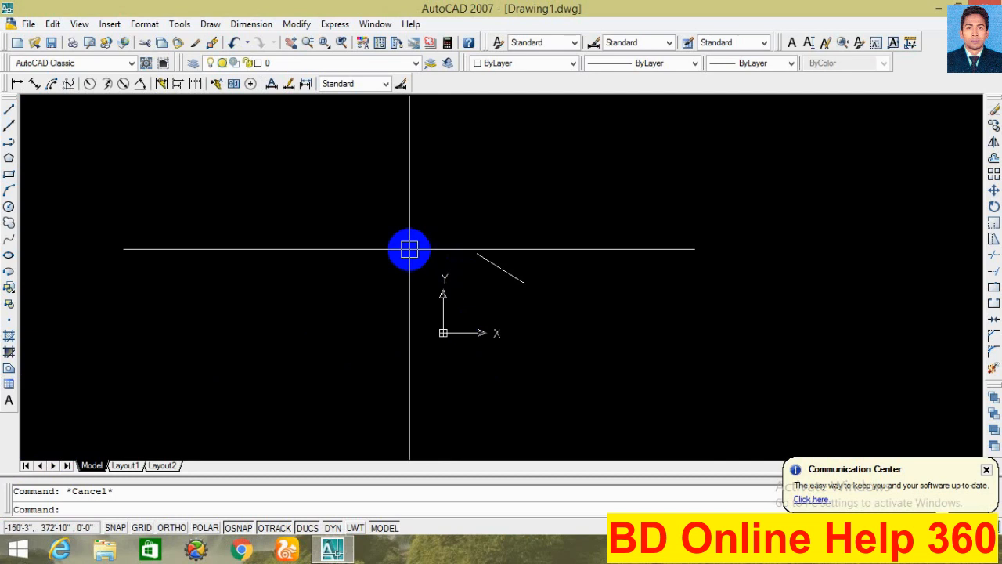
scroll(451, 278, up, 8)
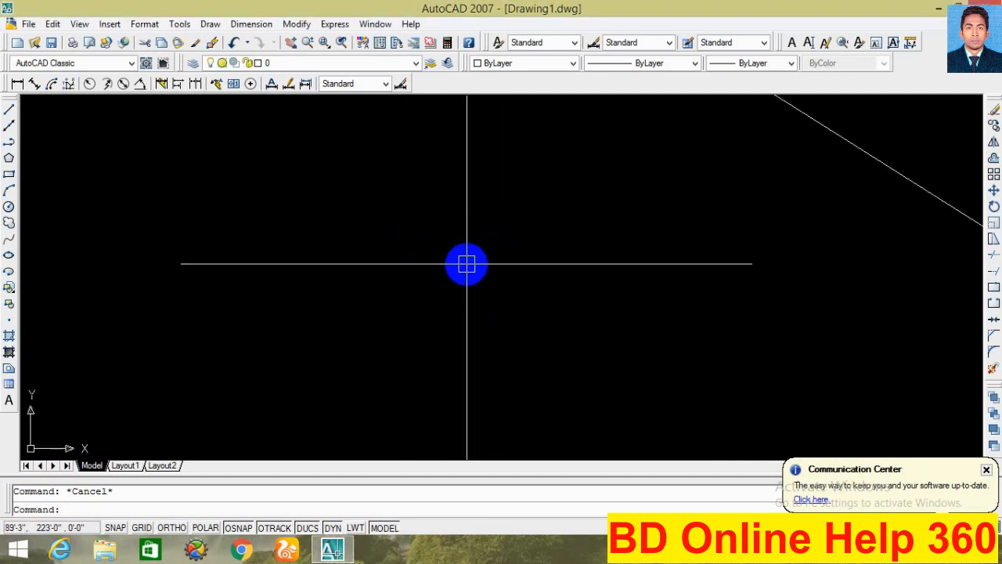
scroll(54, 421, down, 4)
scroll(235, 387, down, 2)
scroll(232, 389, up, 1)
scroll(239, 380, up, 4)
scroll(313, 353, down, 3)
scroll(336, 337, up, 3)
scroll(336, 337, down, 2)
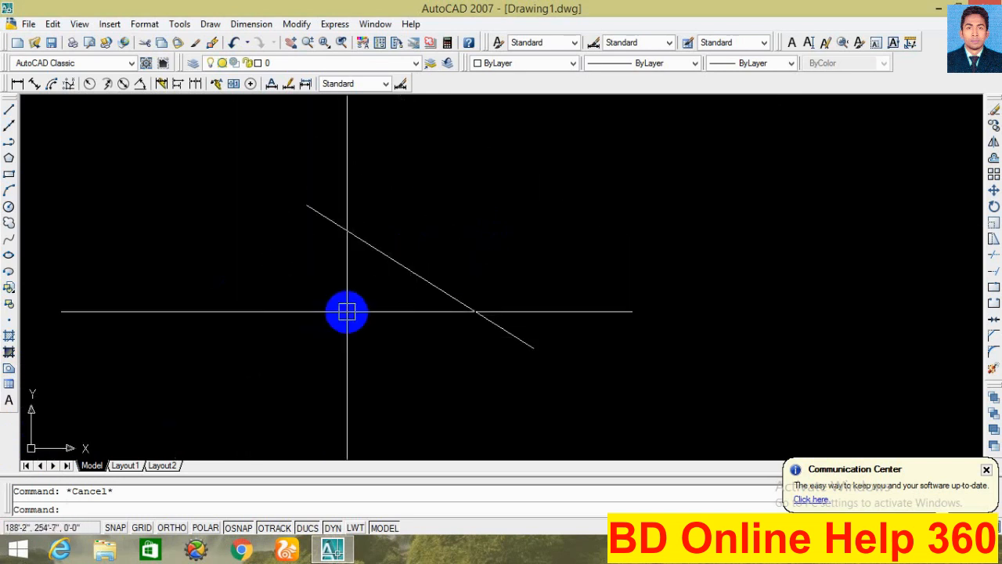
Step: Open the Properties palette and review the general, plot style and miscellaneous properties with nothing selected
text(pr)
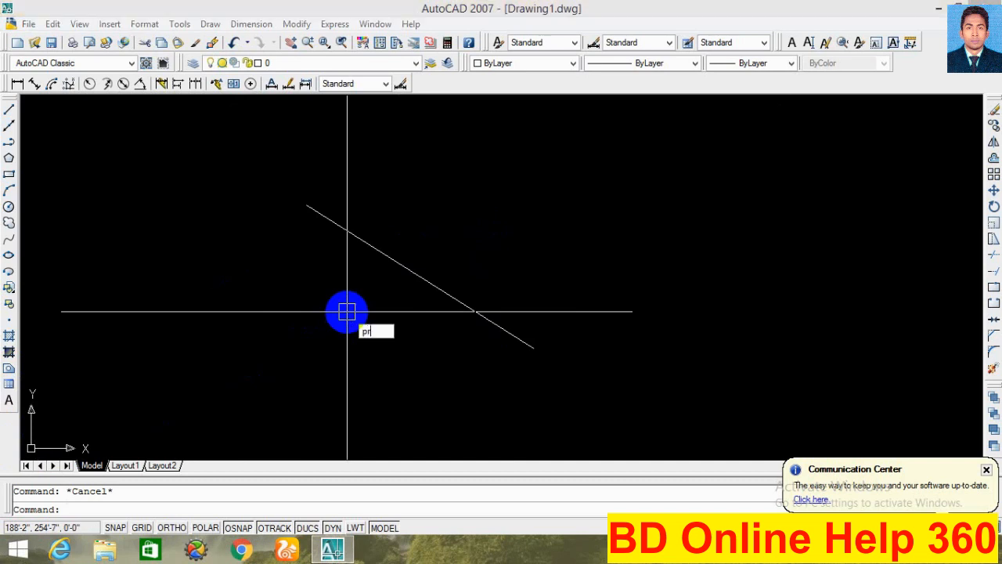
key(Return)
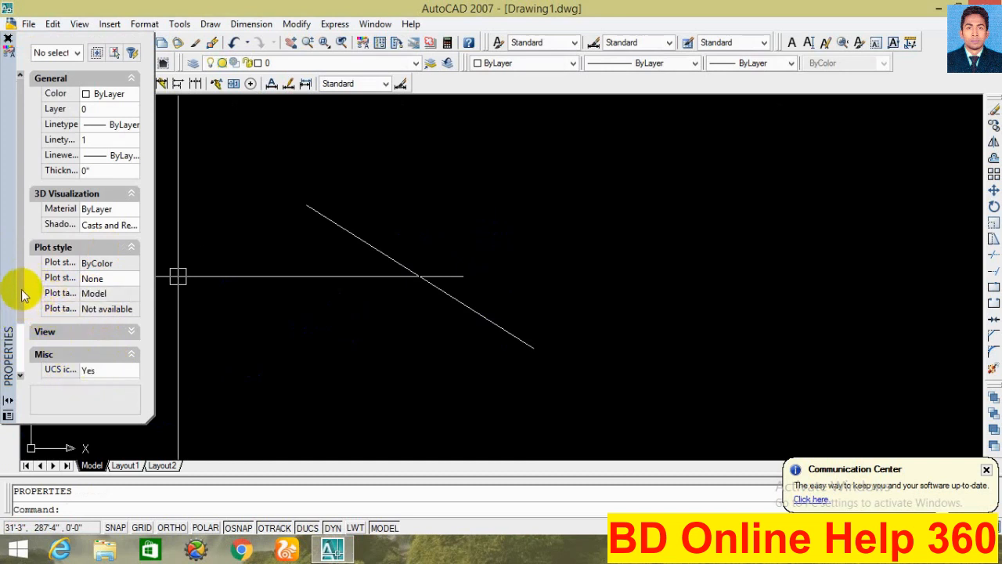
scroll(29, 258, down, 3)
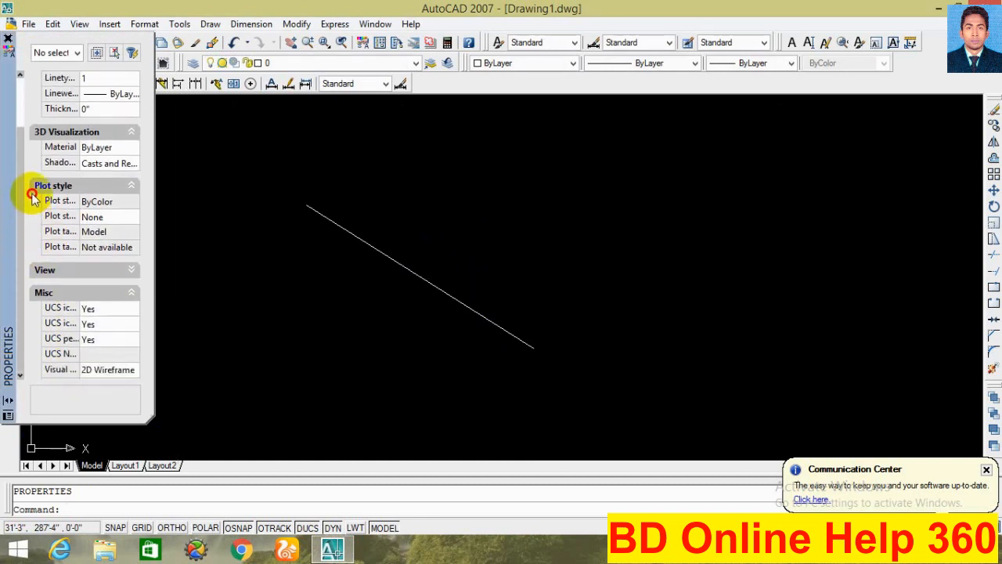
Step: Turn the UCS icon off in the drawing's miscellaneous properties and switch it back on
click(137, 307)
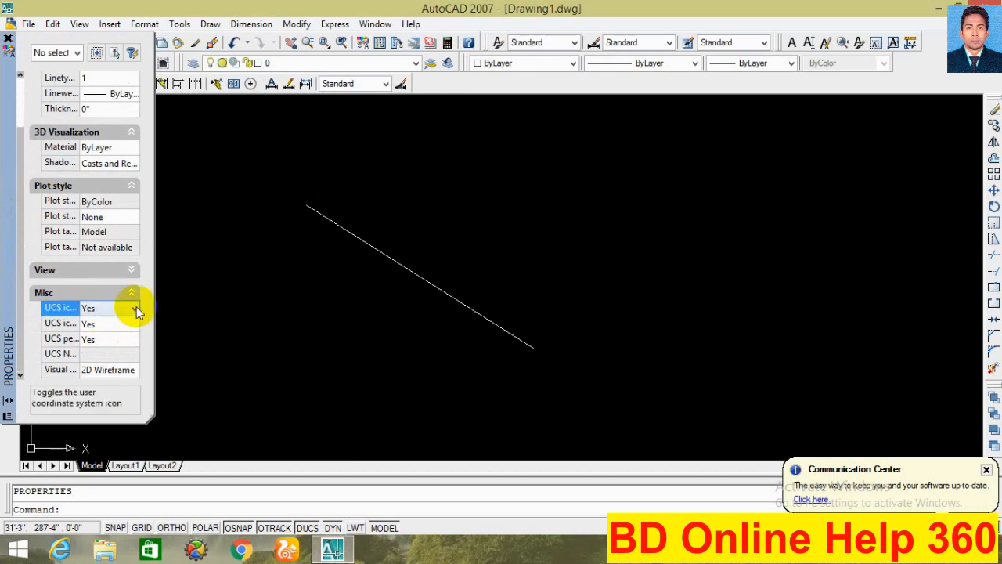
click(136, 308)
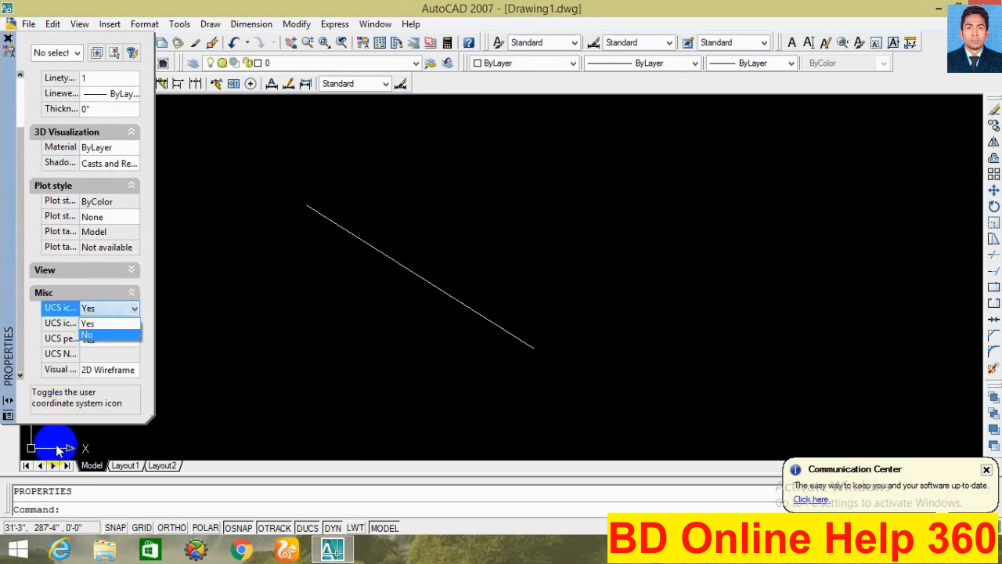
click(97, 337)
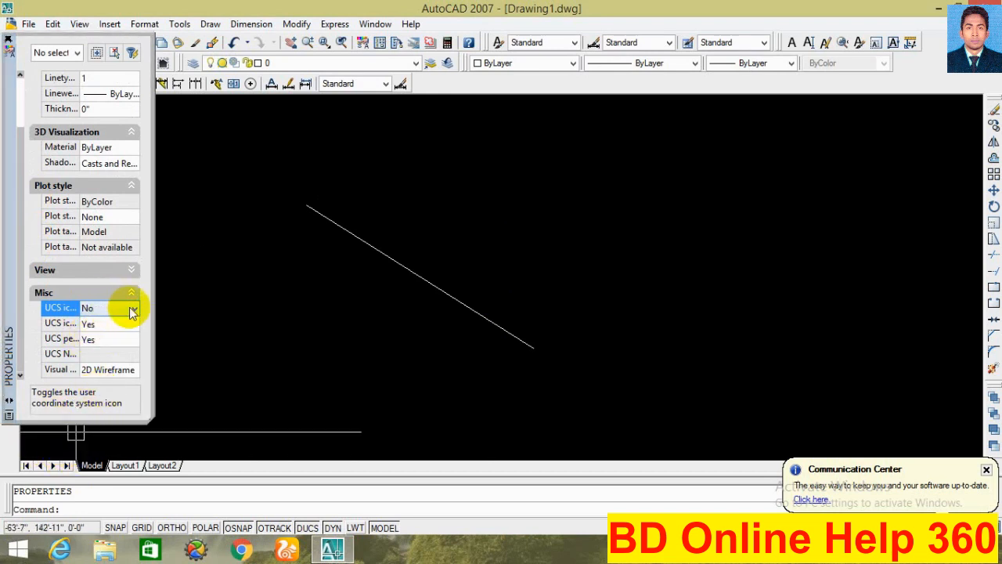
click(133, 308)
click(114, 324)
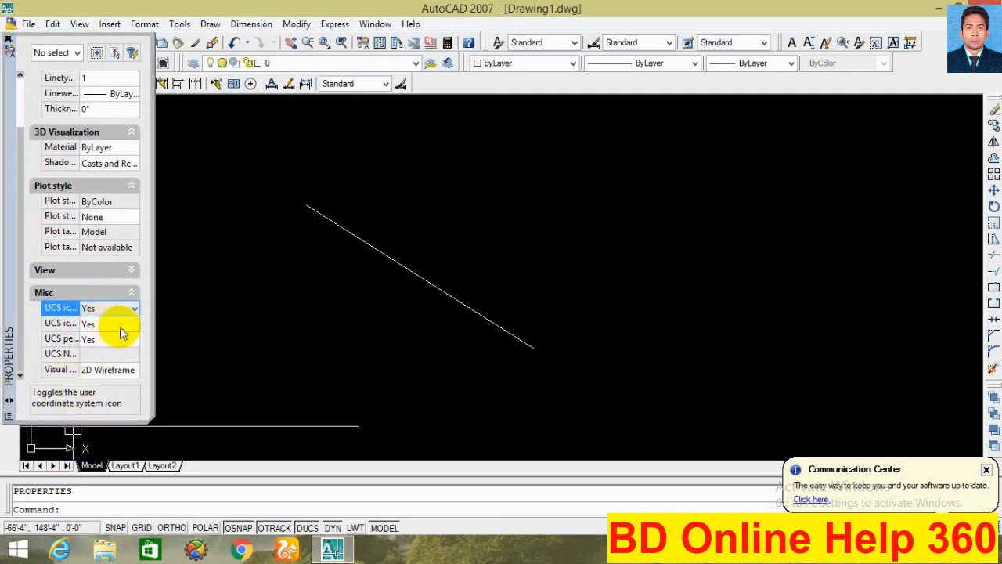
Step: Set the UCS icon at origin property to No and close the Properties palette
click(119, 326)
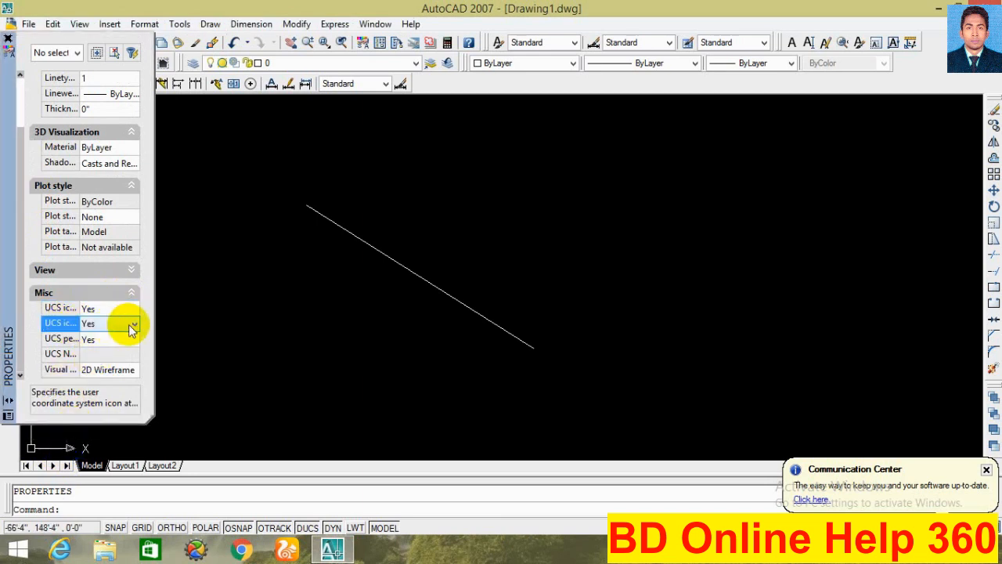
click(134, 324)
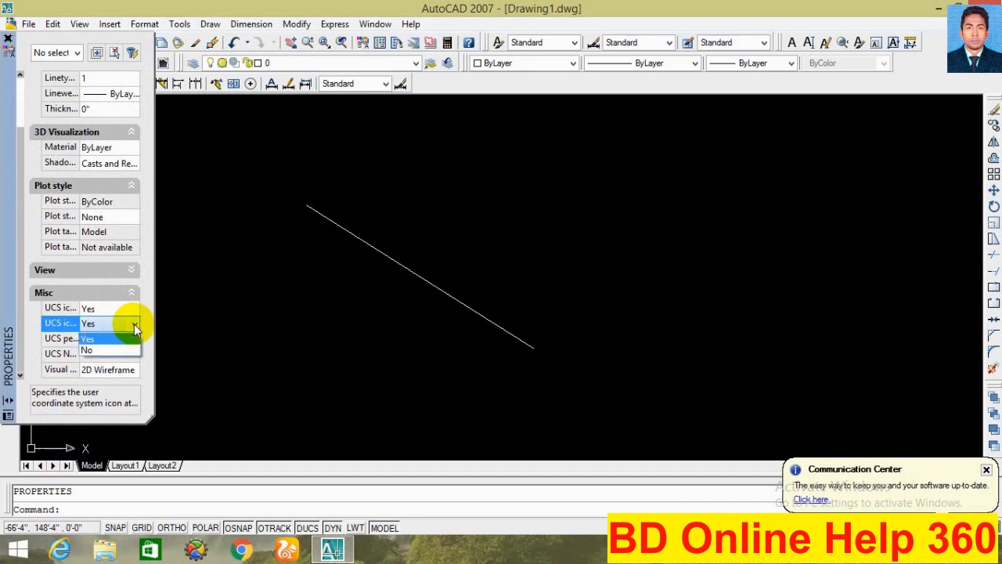
click(101, 351)
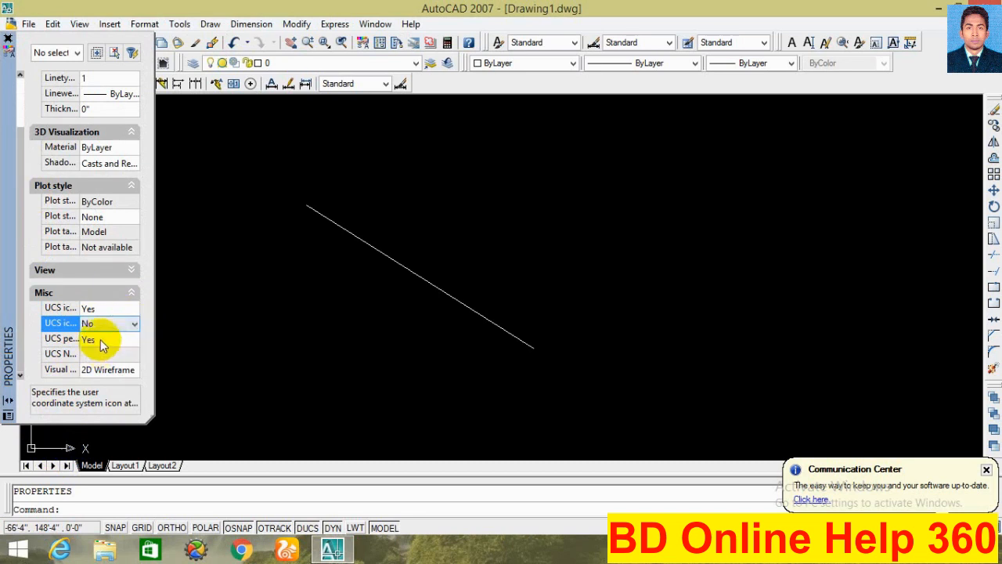
click(9, 41)
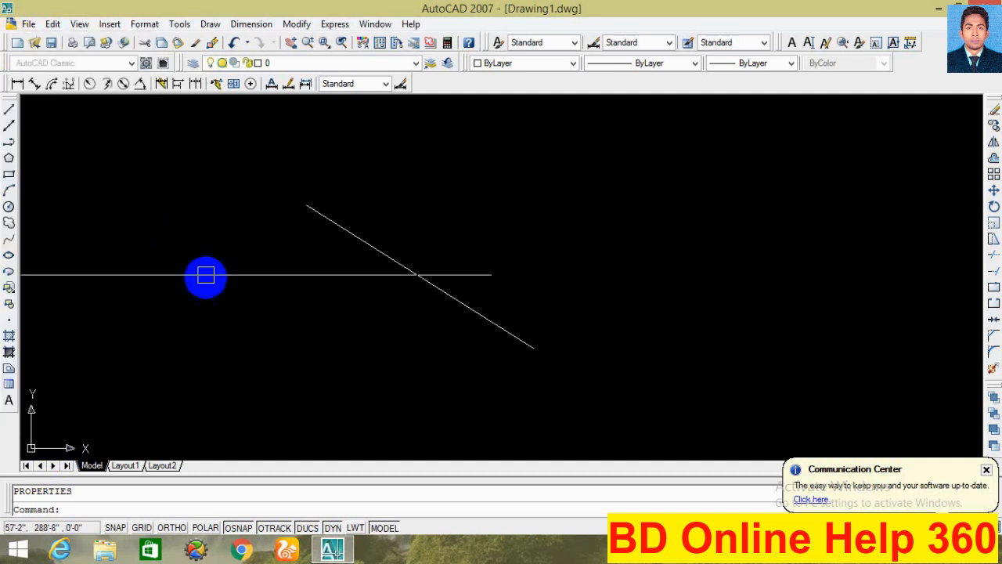
key(Escape)
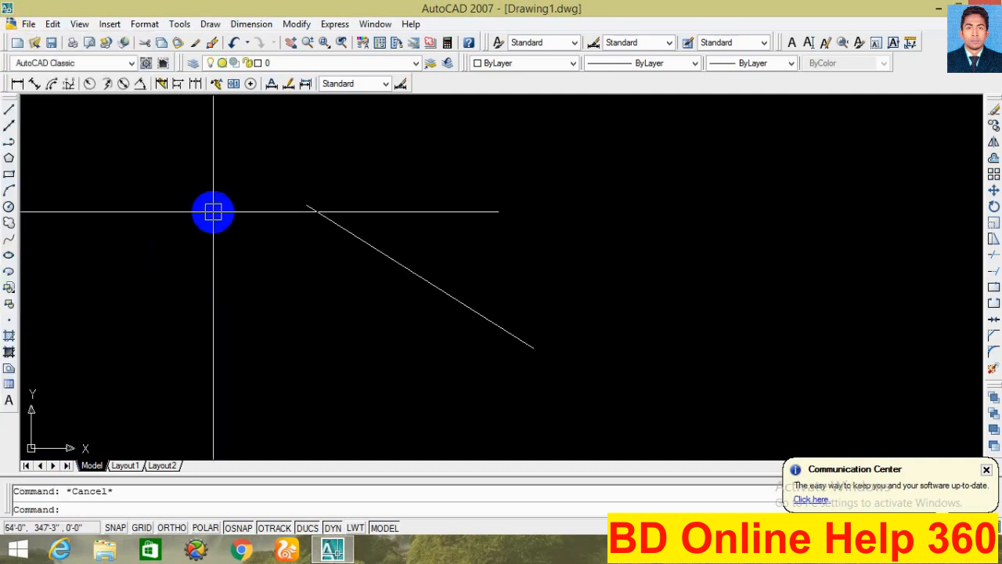
Step: Hide the UCS icon through the view display settings and show it again
click(79, 25)
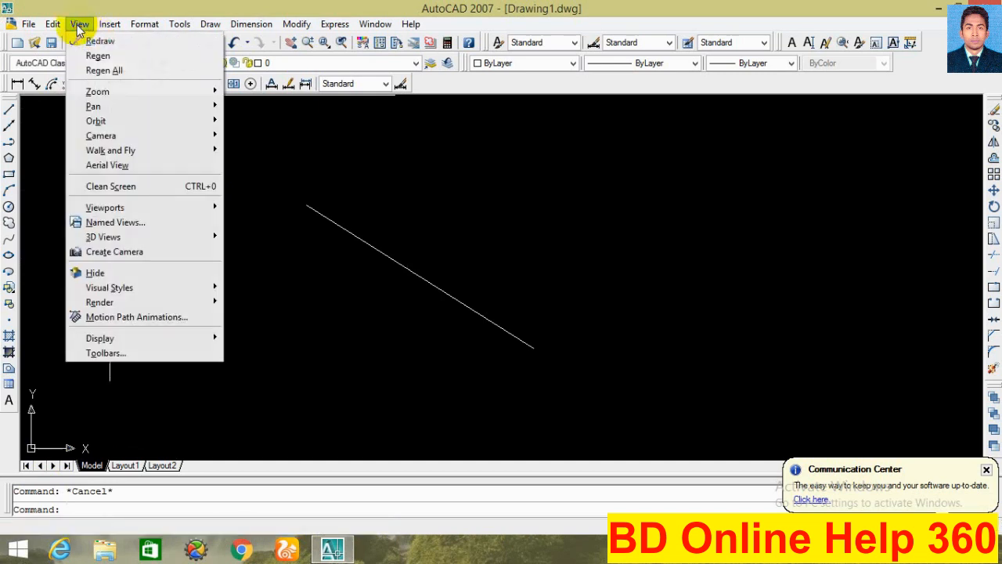
mouse_move(130, 337)
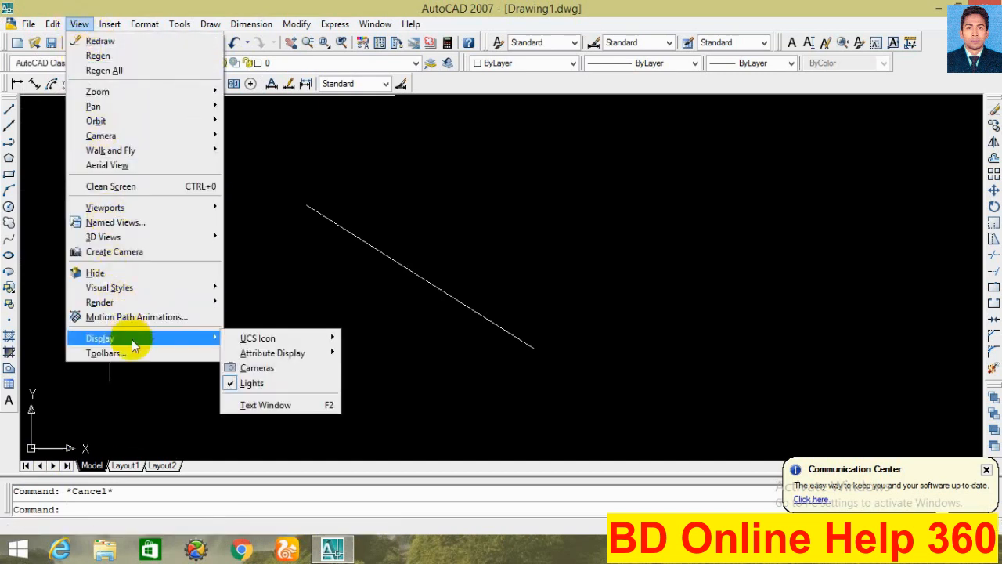
mouse_move(266, 338)
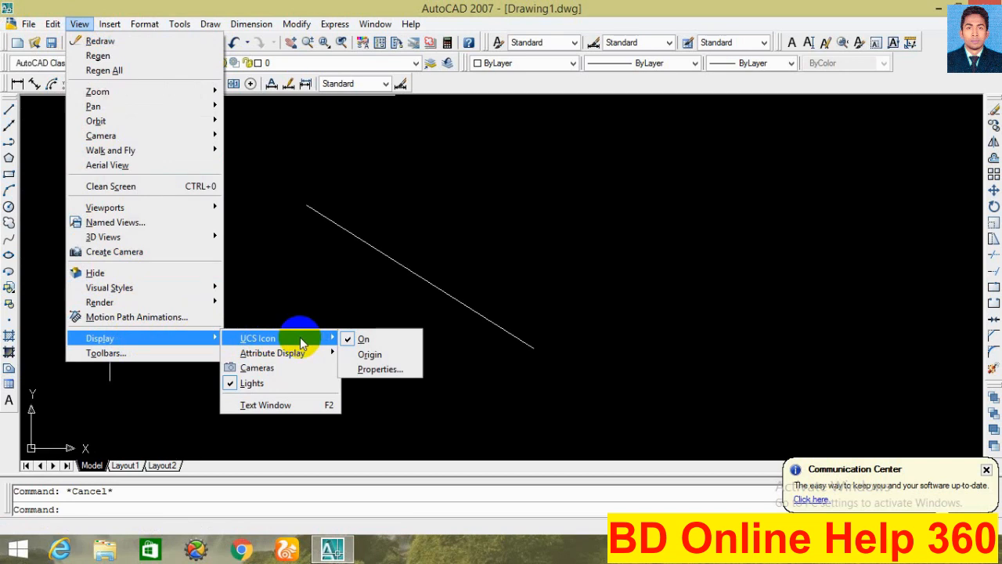
click(348, 341)
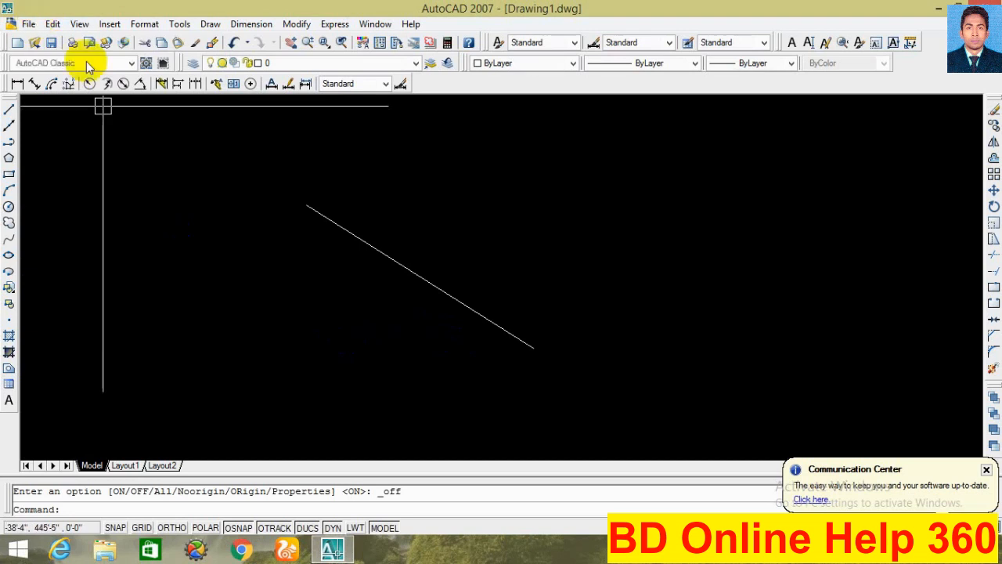
click(80, 24)
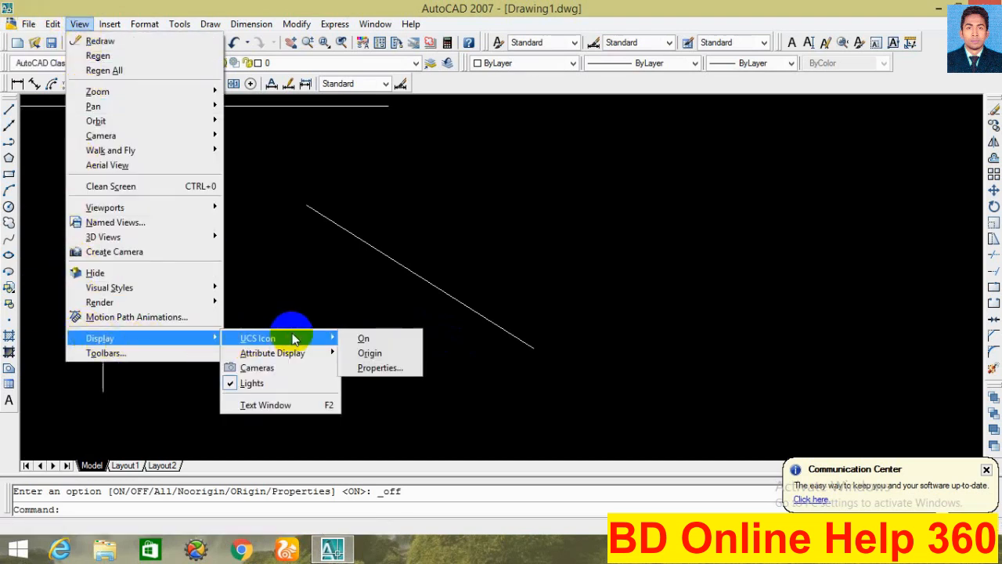
click(364, 338)
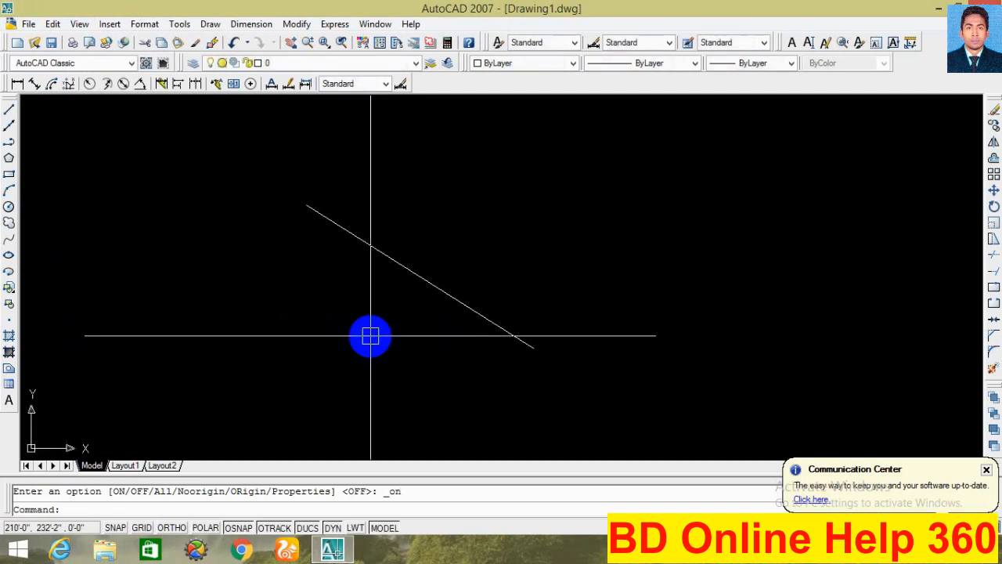
click(79, 24)
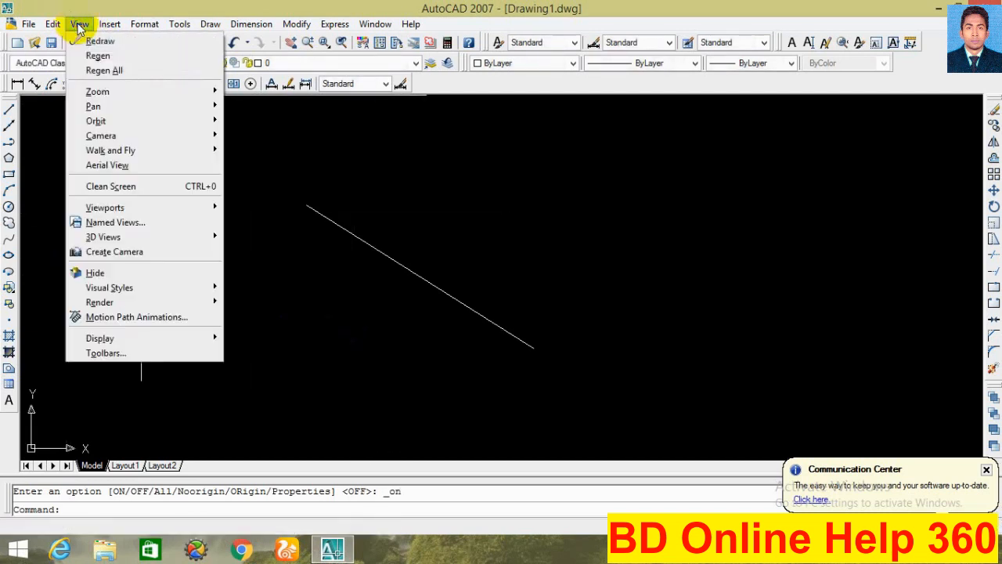
mouse_move(216, 340)
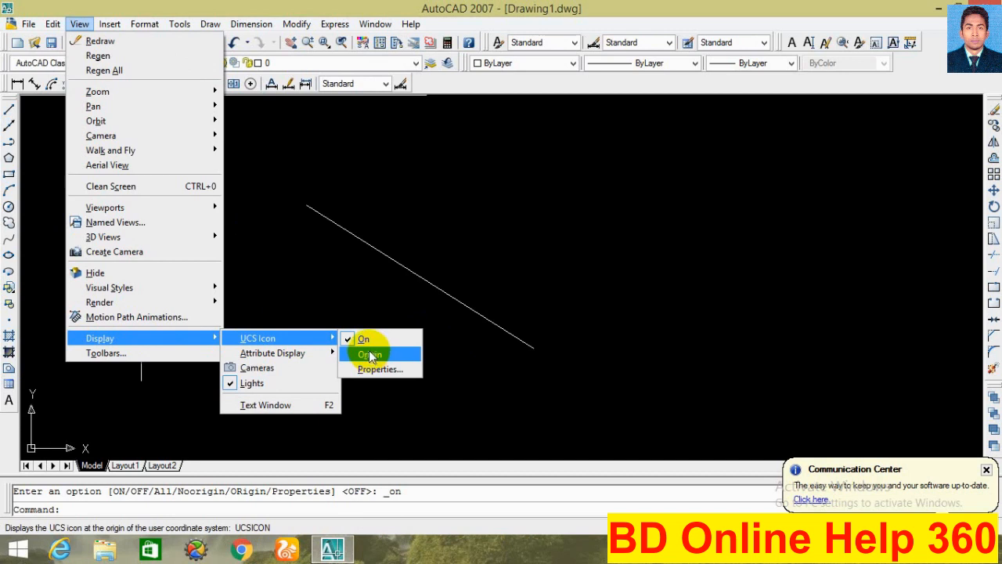
click(304, 264)
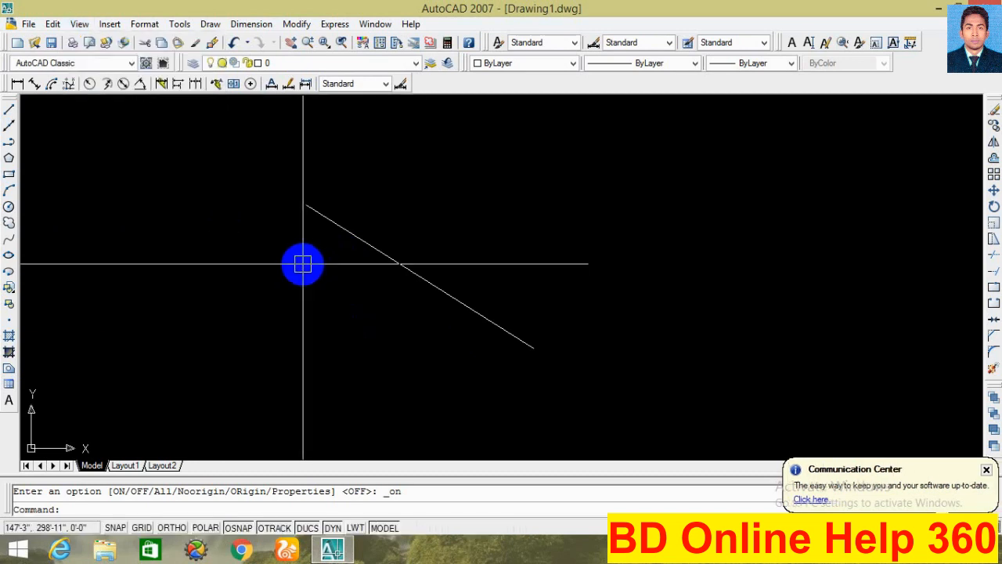
key(Escape)
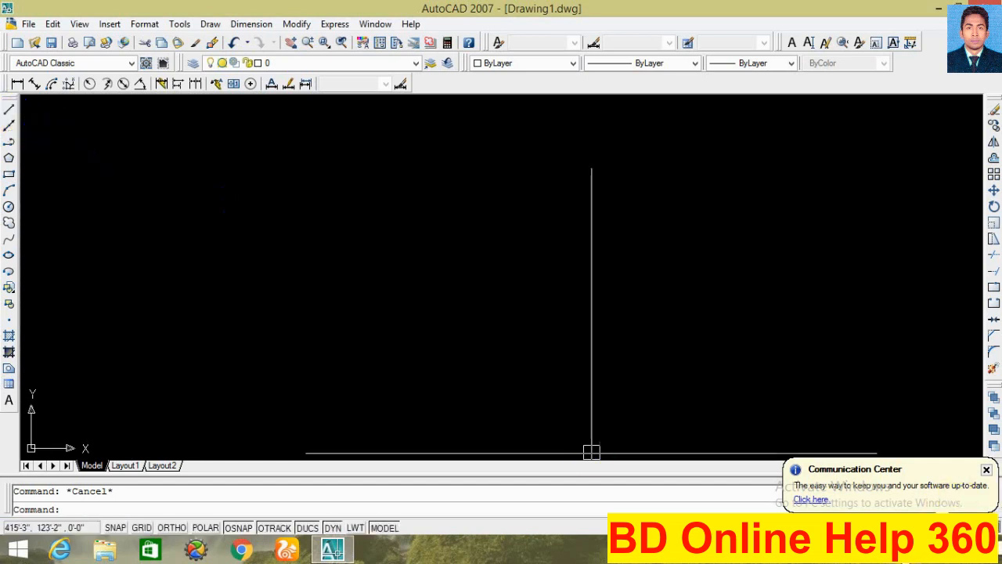
Step: Draw a freehand chain of eleven connected, crossing line segments in the middle of the drawing area, ending at its lower left
click(9, 111)
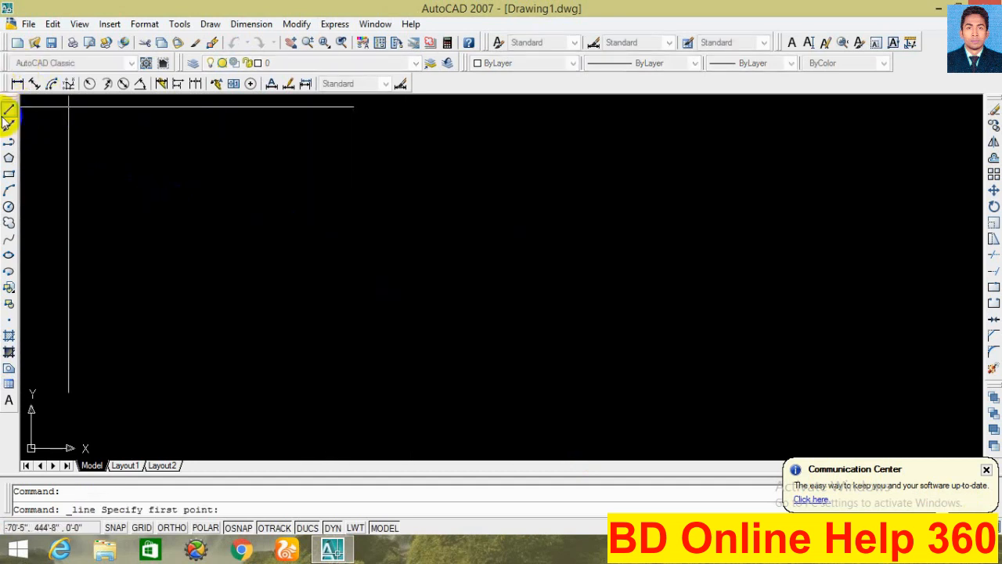
click(368, 217)
click(642, 272)
click(443, 370)
click(235, 271)
click(260, 191)
click(557, 219)
click(488, 321)
click(340, 321)
click(345, 225)
click(386, 167)
click(438, 264)
click(134, 320)
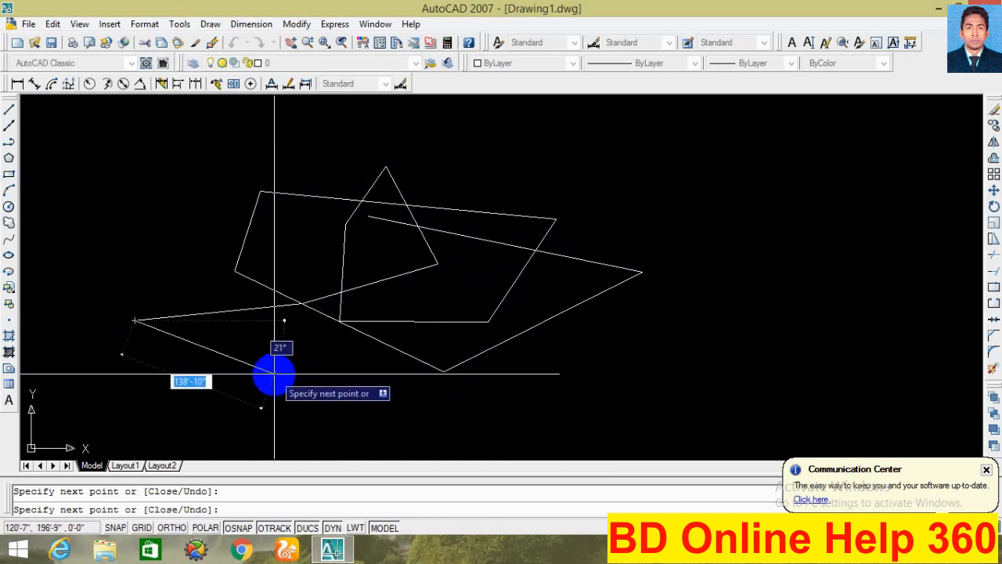
Step: Add a 15' segment to the line chain, sloping about 21° down to the right, and inspect it up close
text(1)
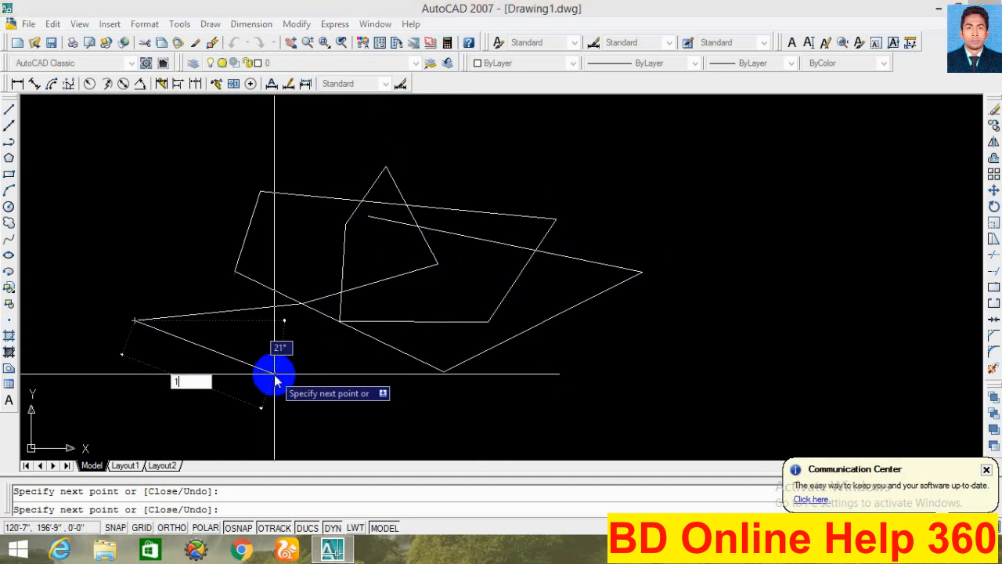
text(5)
key(Return)
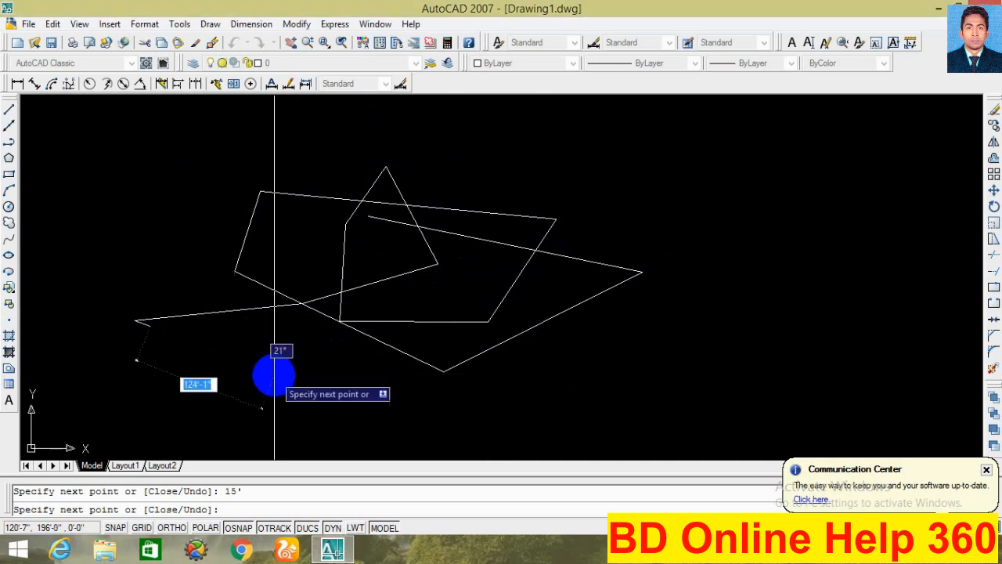
scroll(110, 365, up, 3)
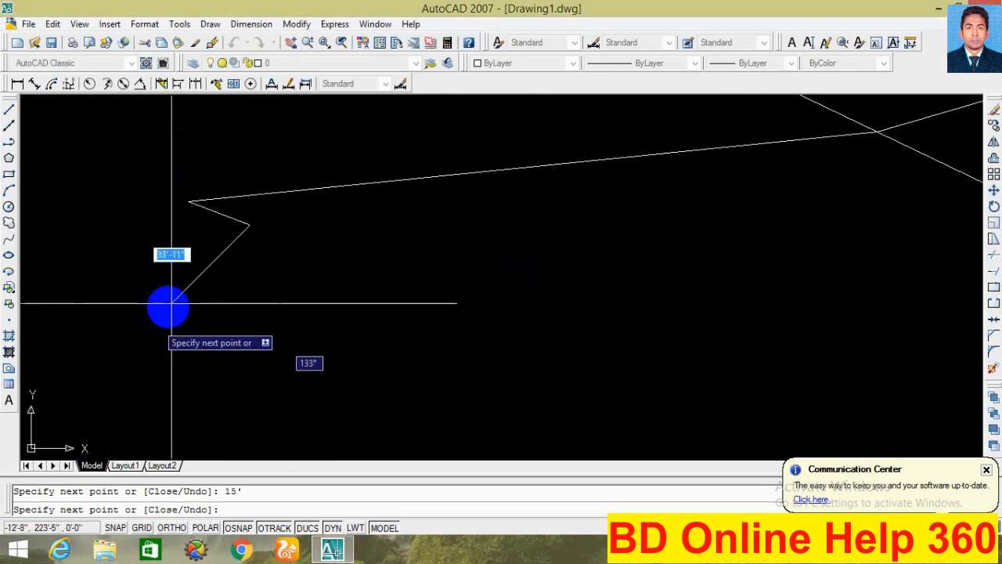
scroll(297, 318, up, 3)
scroll(429, 294, down, 5)
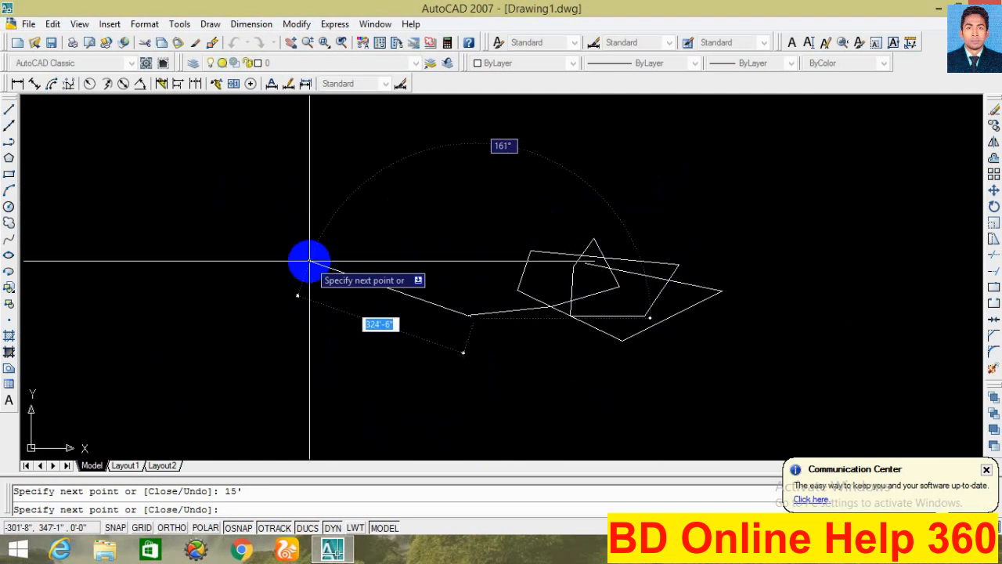
Step: Turn Ortho mode on and continue the chain with six horizontal and vertical segments around the existing figure
key(F8)
key(F8)
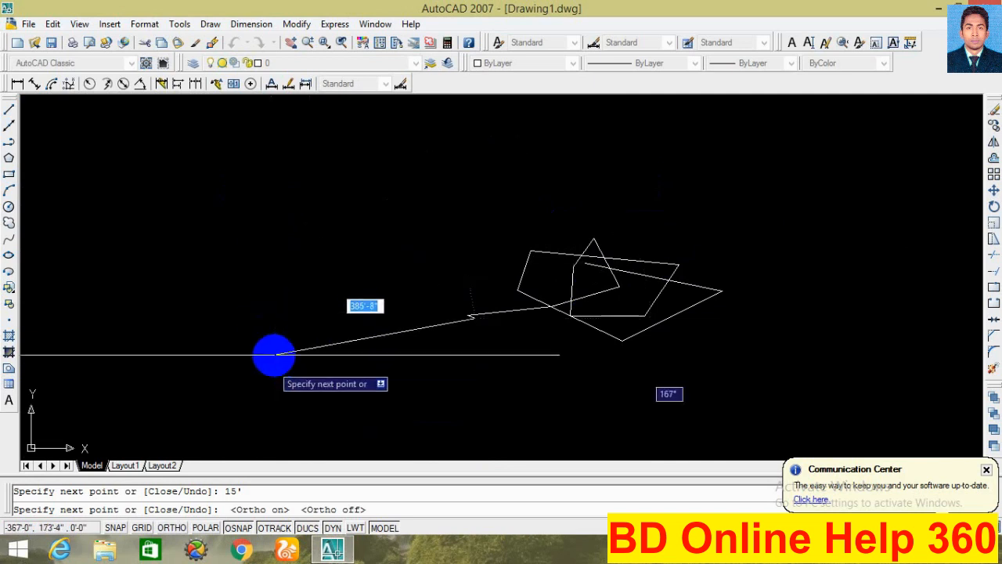
key(F8)
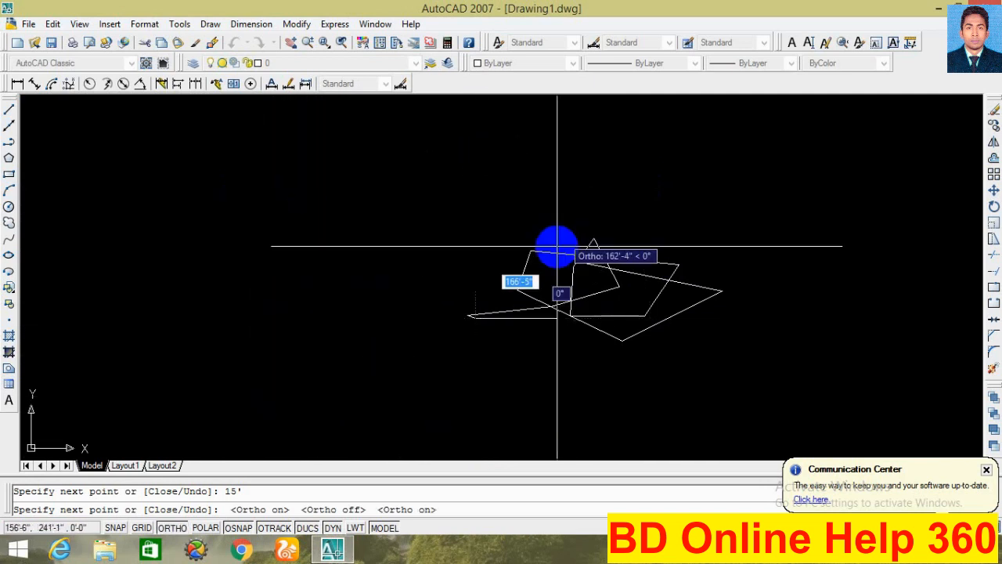
click(475, 365)
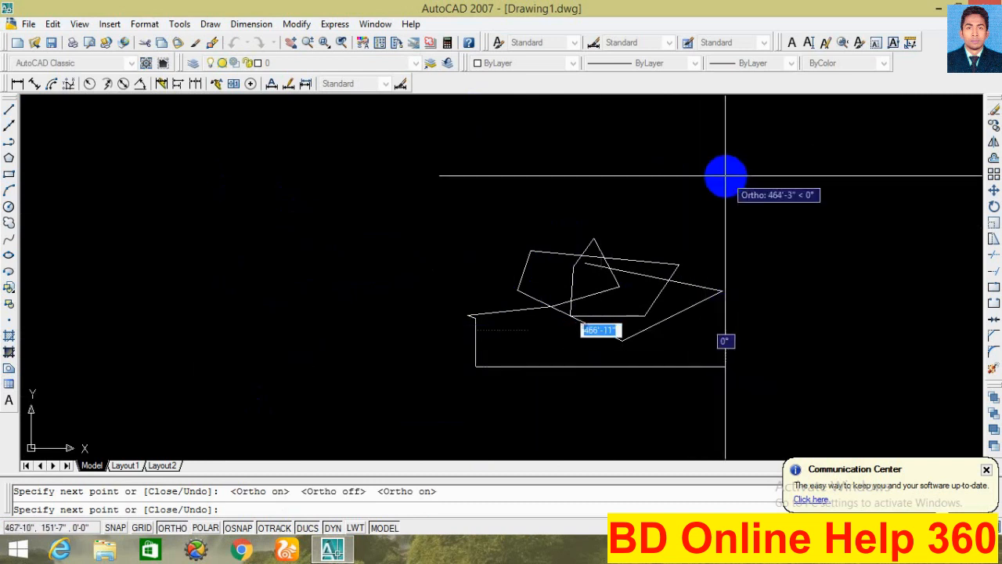
click(752, 166)
click(556, 175)
click(767, 153)
click(364, 192)
click(365, 355)
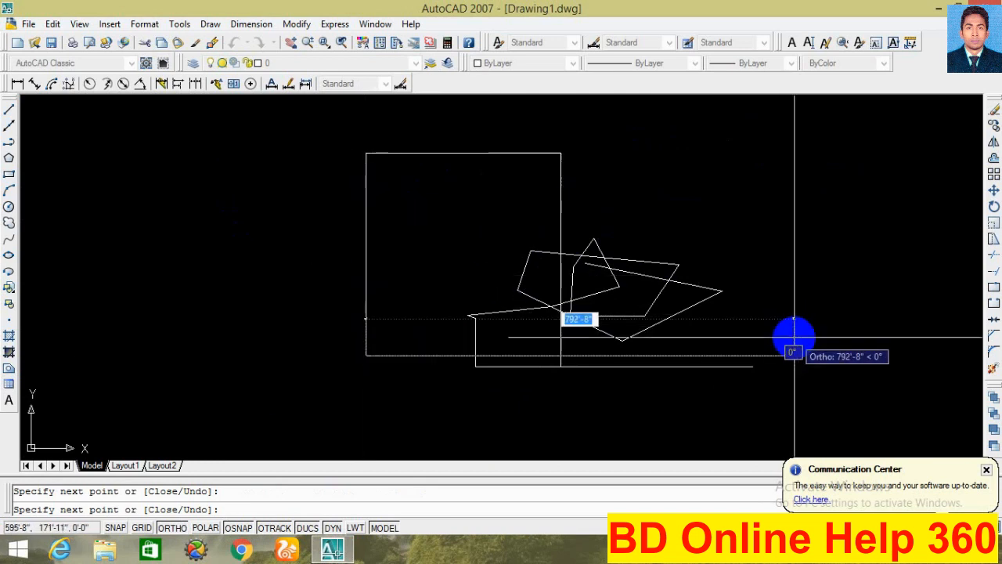
Step: Turn Ortho mode off, continue the chain with twelve freely angled segments on the left of the figure, and end the Line command
key(F8)
click(420, 252)
click(270, 246)
click(229, 405)
click(529, 318)
click(355, 151)
click(168, 240)
click(163, 328)
click(307, 392)
click(451, 342)
click(423, 270)
click(271, 257)
click(276, 390)
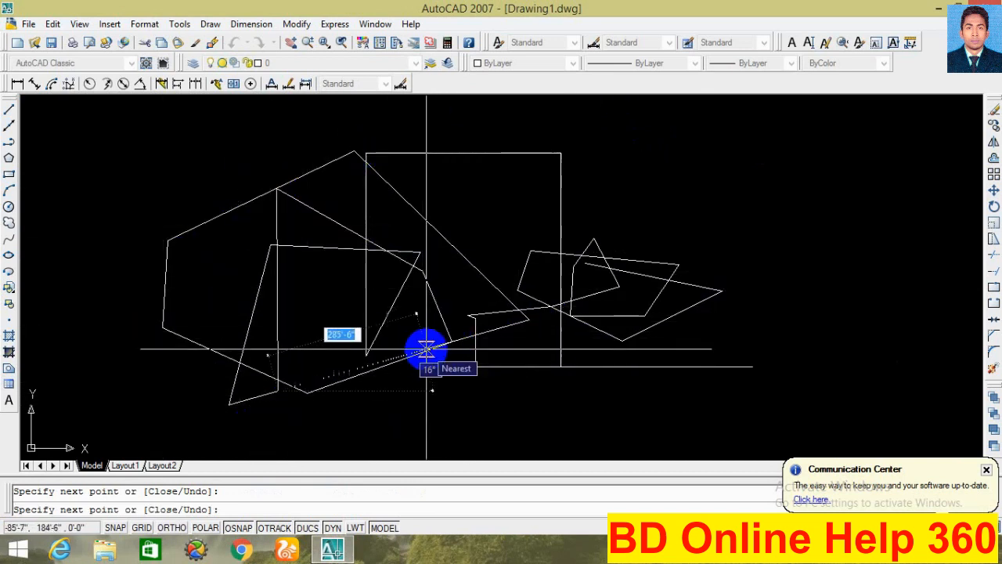
key(Escape)
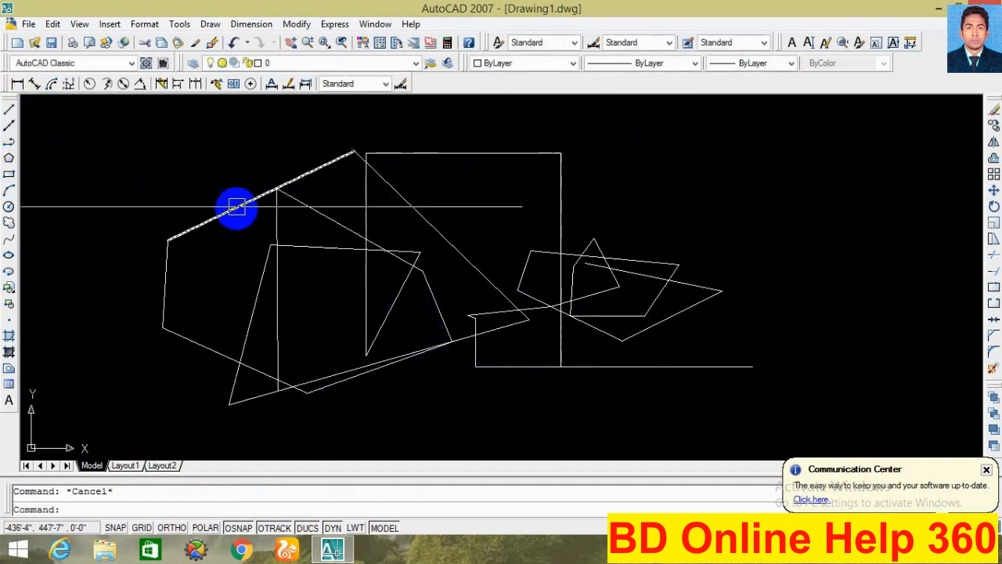
Step: Draw a second freehand chain of seven connected line segments across the middle and right of the figure
text(l)
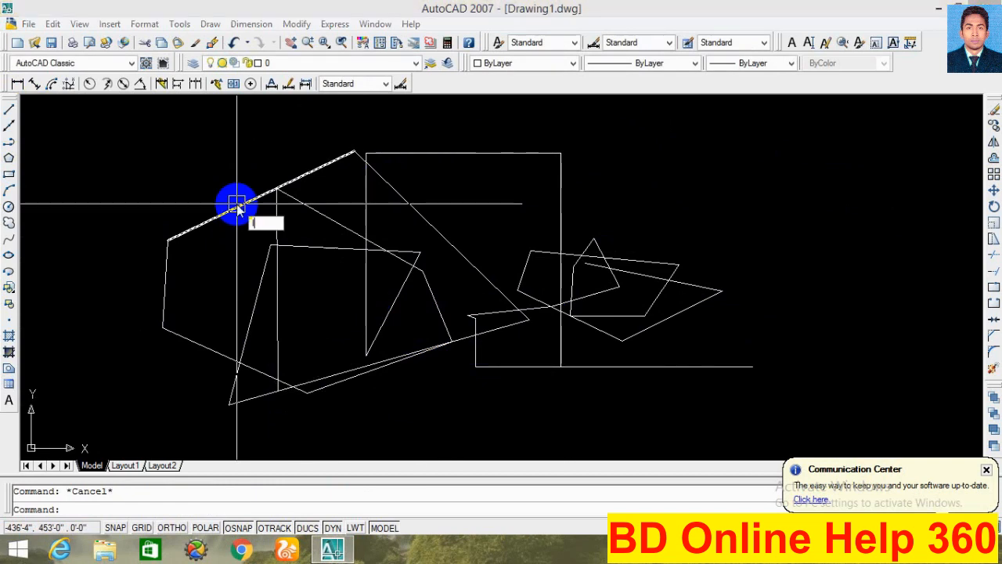
key(Return)
click(449, 190)
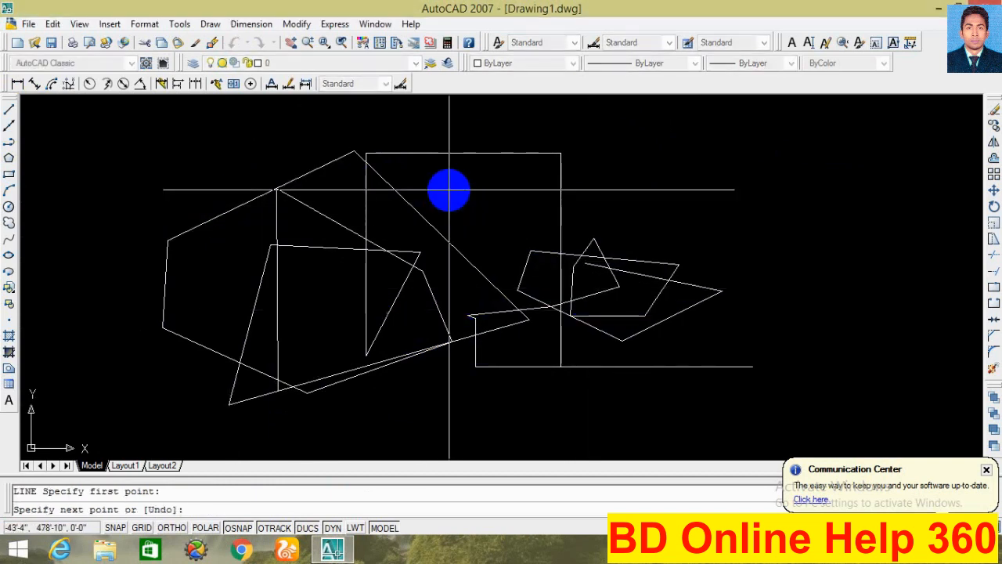
click(654, 242)
click(702, 151)
click(842, 357)
click(505, 263)
click(512, 223)
click(427, 376)
click(467, 386)
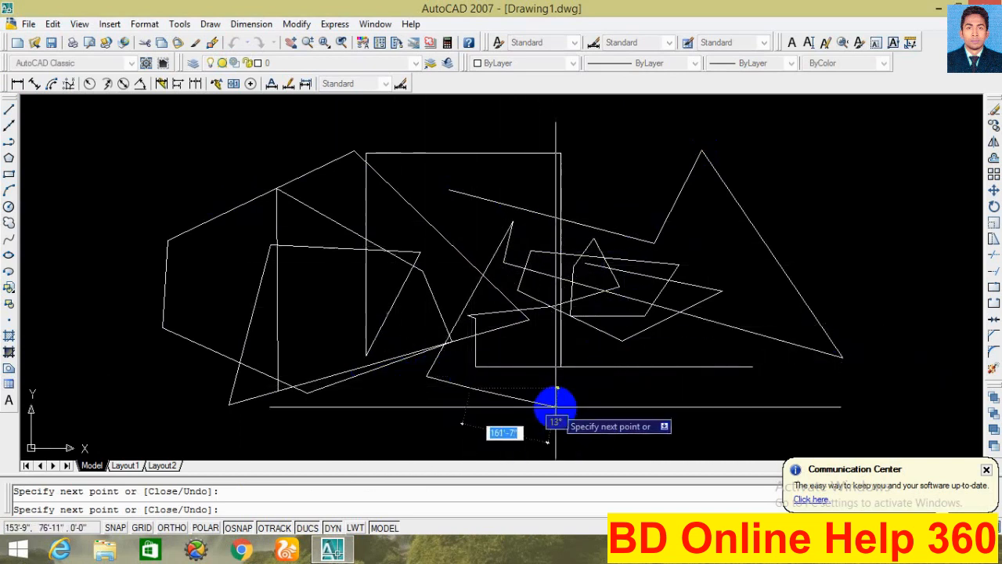
key(Escape)
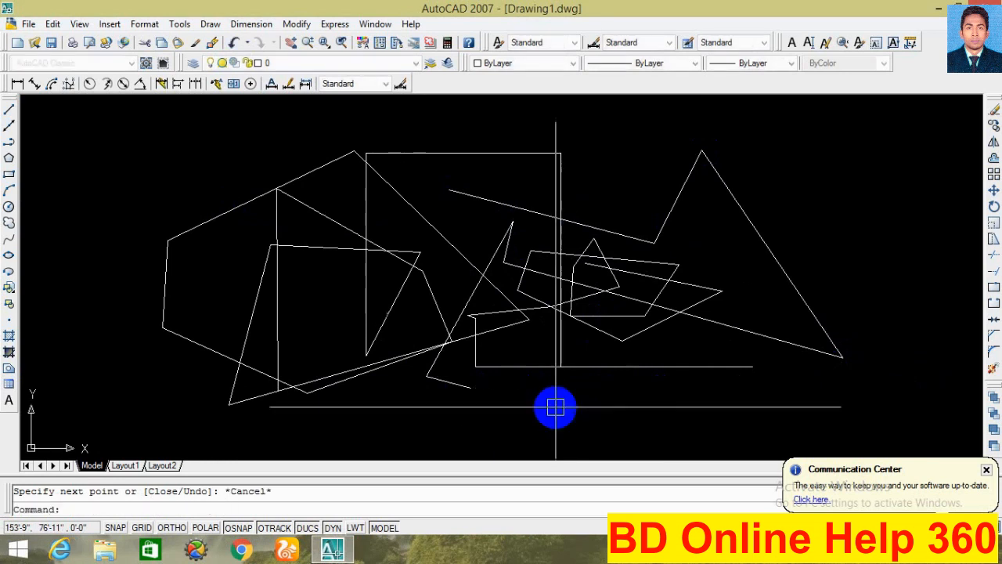
Step: Draw a freehand chain of eight connected line segments over the left and middle of the existing figure and end the Line command
click(210, 26)
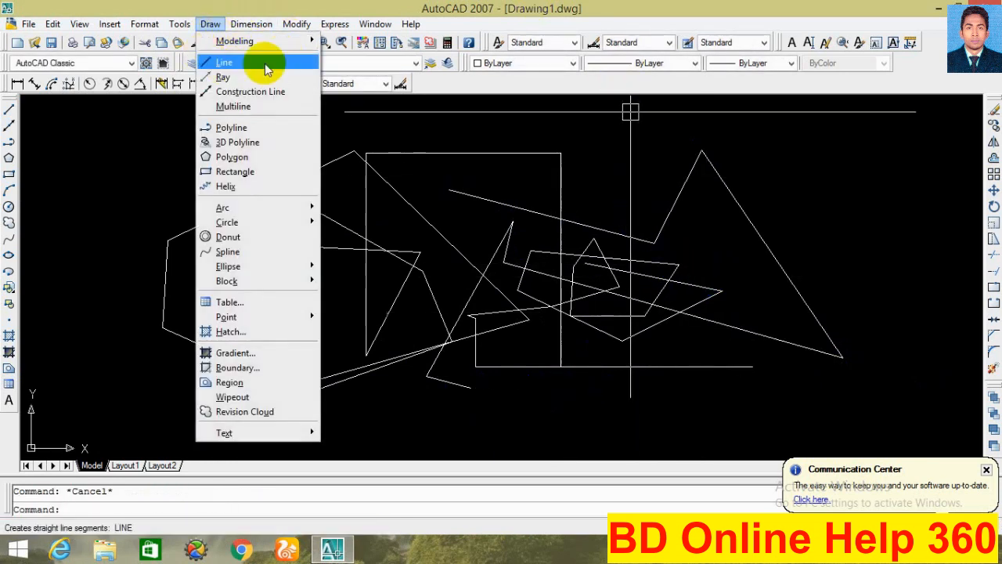
click(231, 62)
click(153, 170)
click(249, 276)
click(474, 207)
click(319, 349)
click(405, 303)
click(443, 235)
click(547, 303)
click(332, 406)
click(374, 198)
key(Escape)
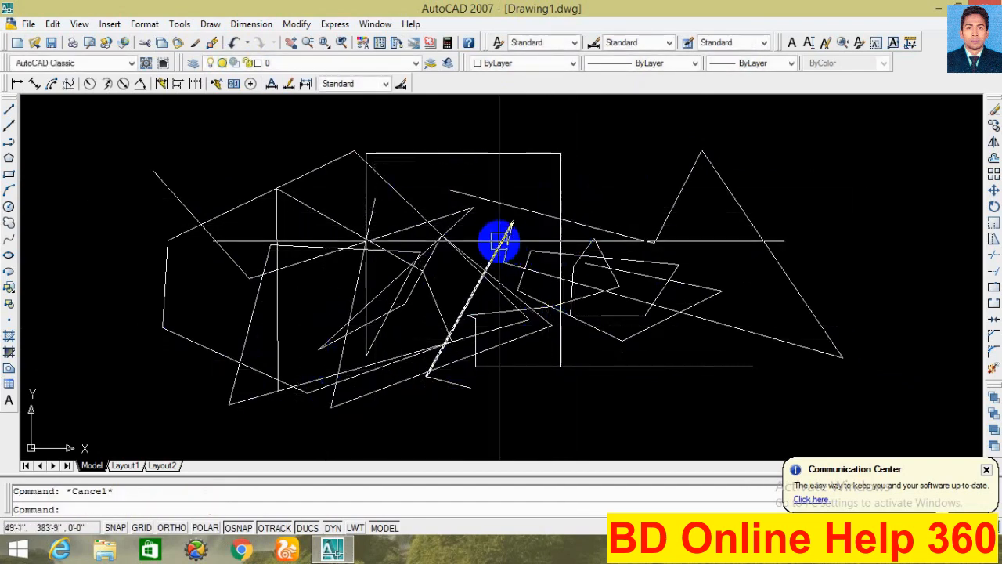
Step: Select every object in the drawing and erase them all
key(ctrl+a)
key(Delete)
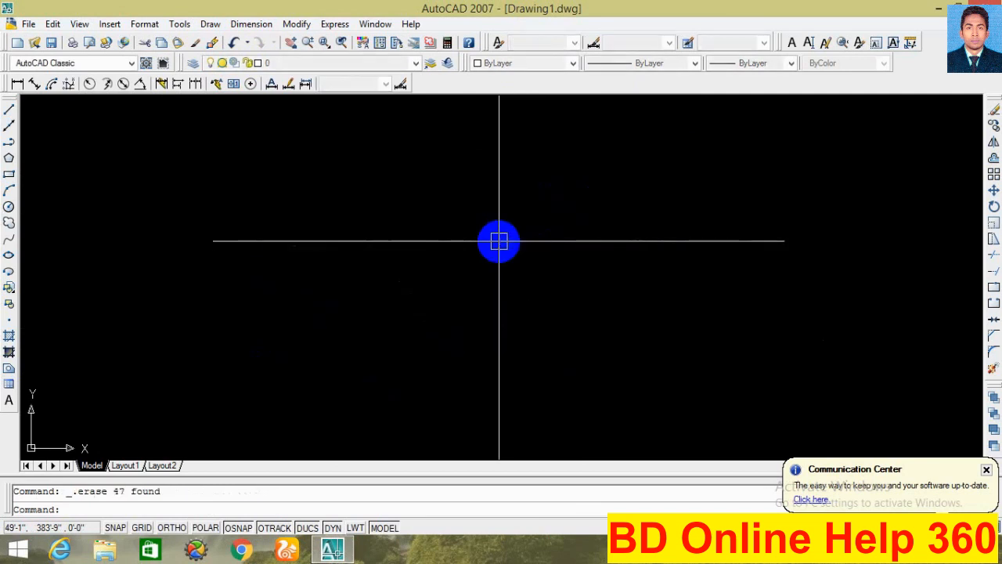
key(Escape)
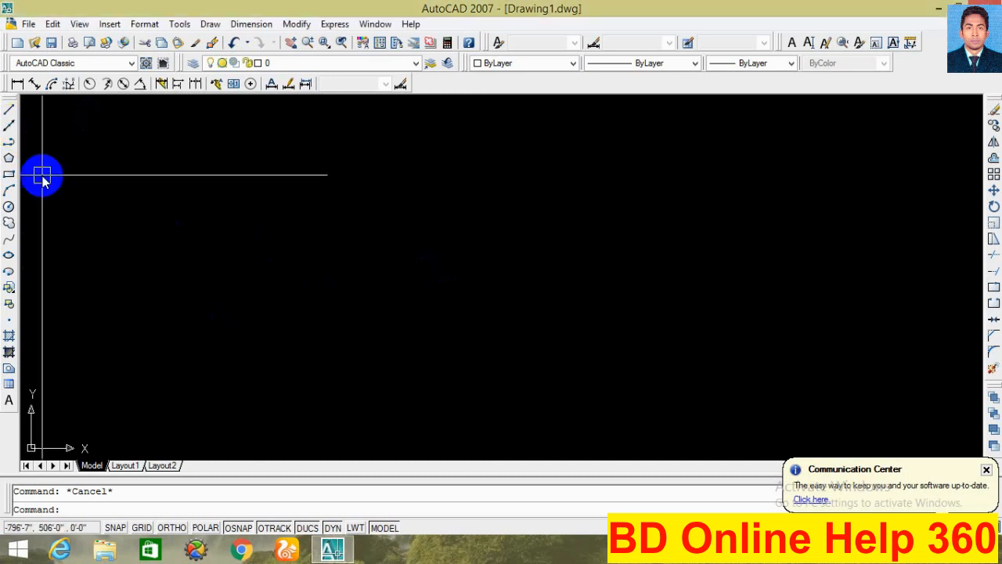
Step: Place eight horizontal construction lines one below another, using the Construction Line command's Hor option
click(9, 128)
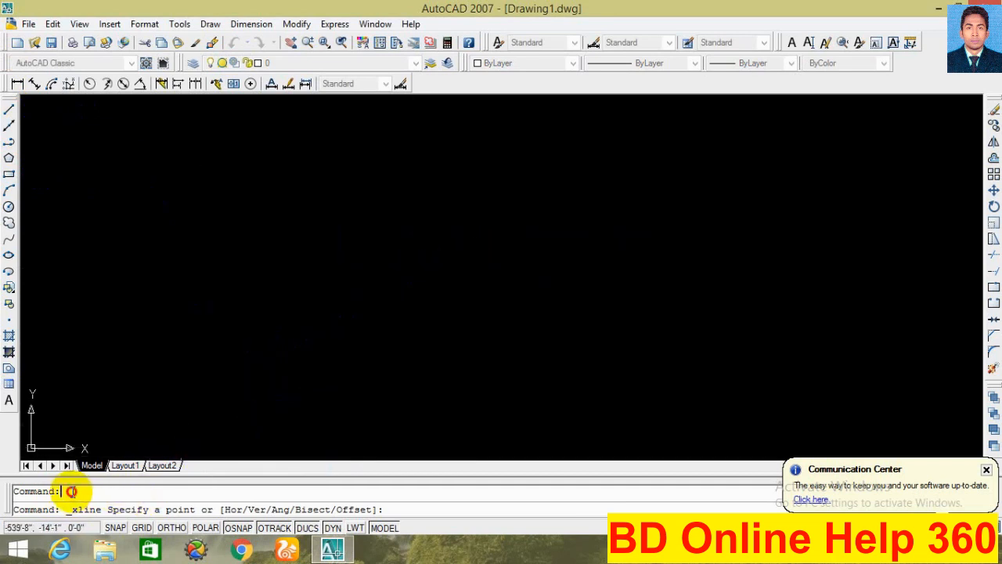
text(h)
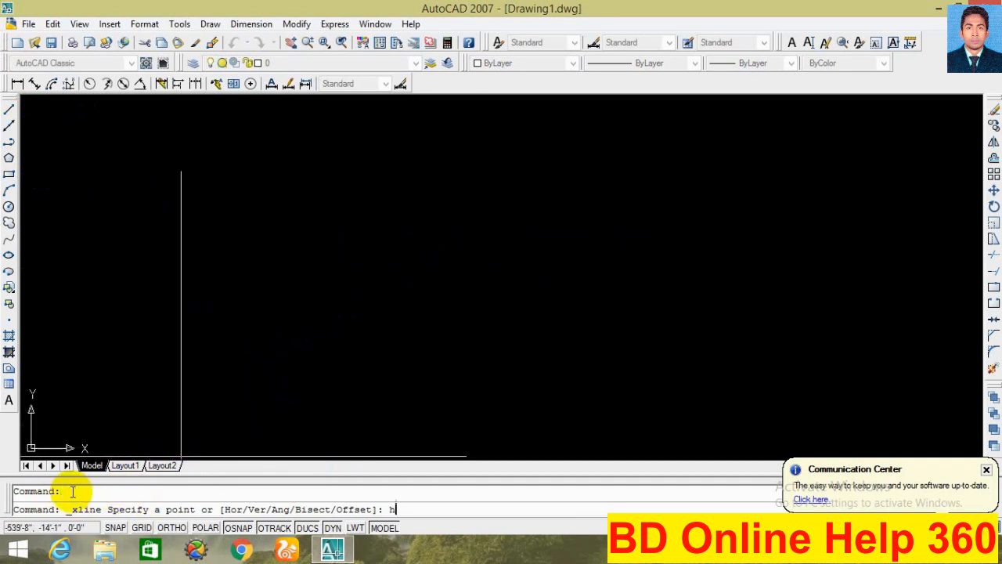
key(Return)
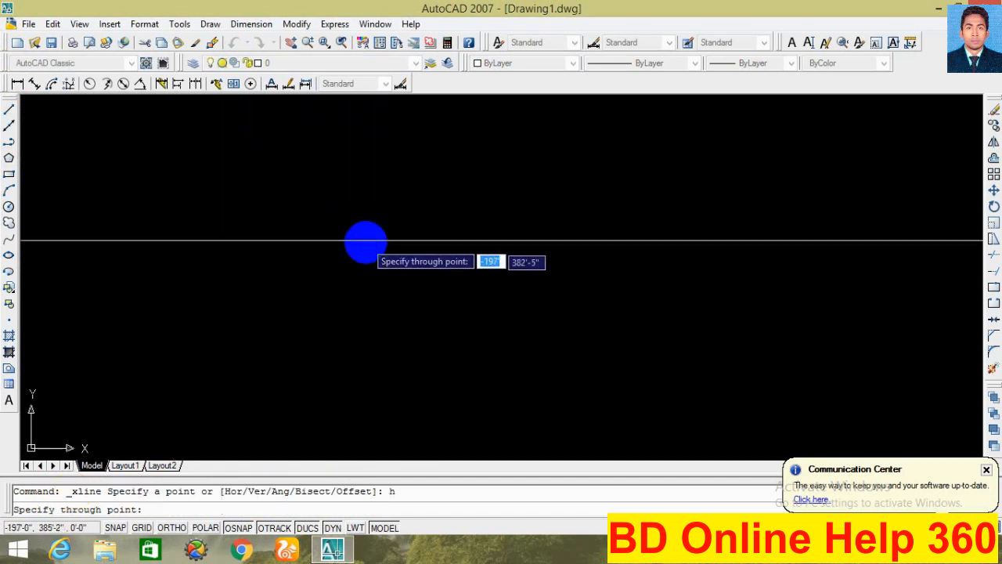
click(366, 210)
click(390, 234)
click(401, 263)
click(411, 281)
click(423, 302)
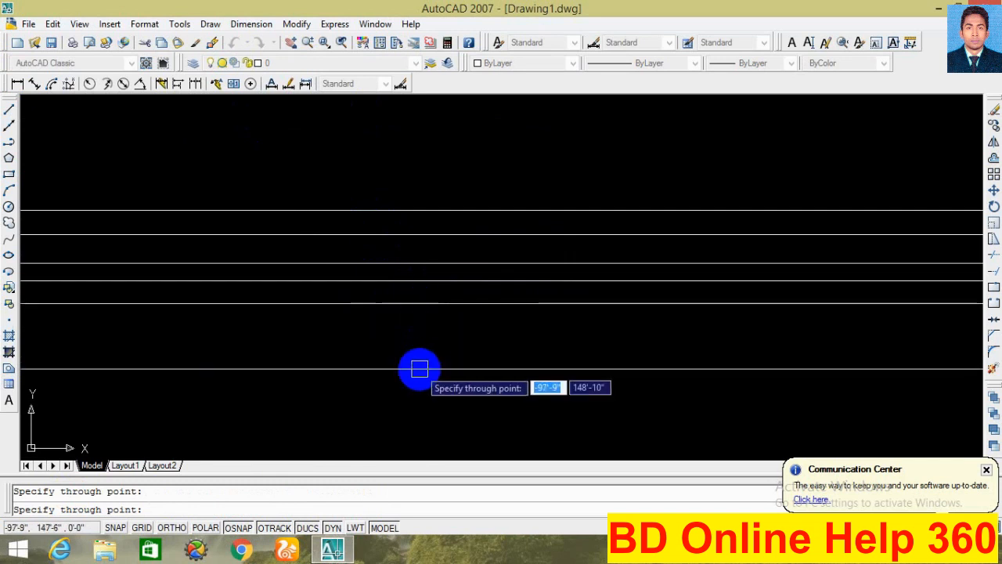
click(434, 326)
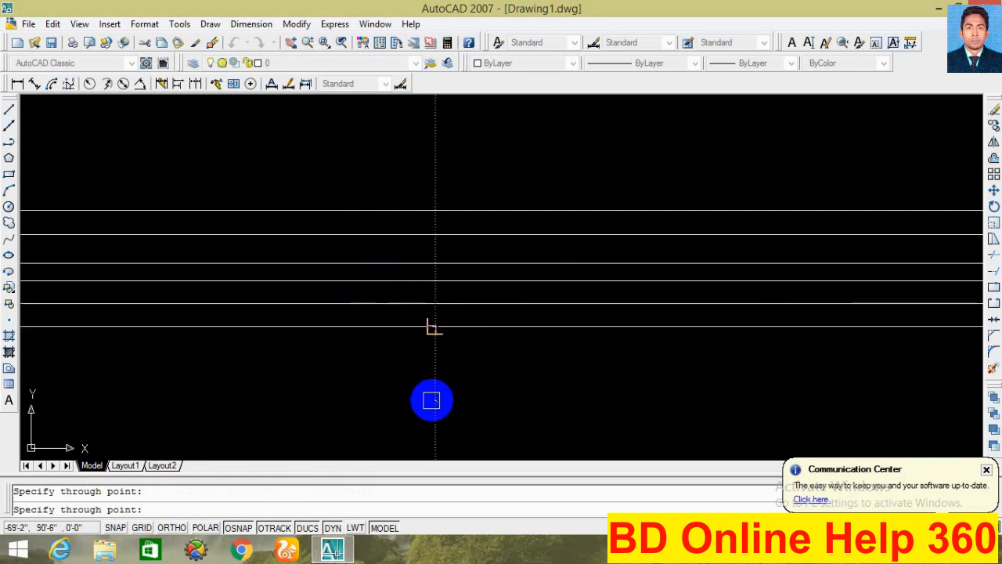
click(432, 360)
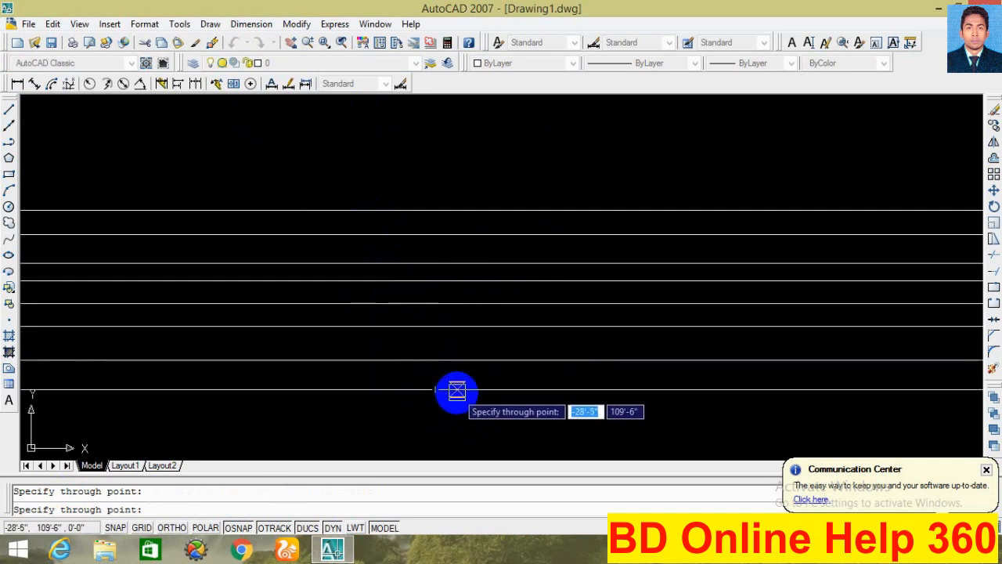
click(456, 389)
key(Escape)
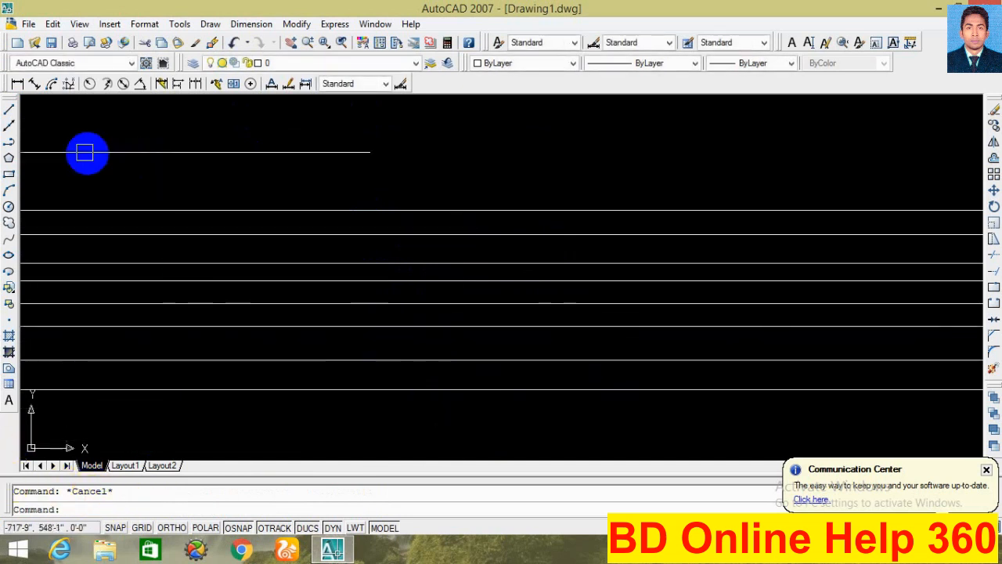
Step: Place six vertical construction lines spaced across the horizontal ones, using the Construction Line command's Ver option
click(8, 125)
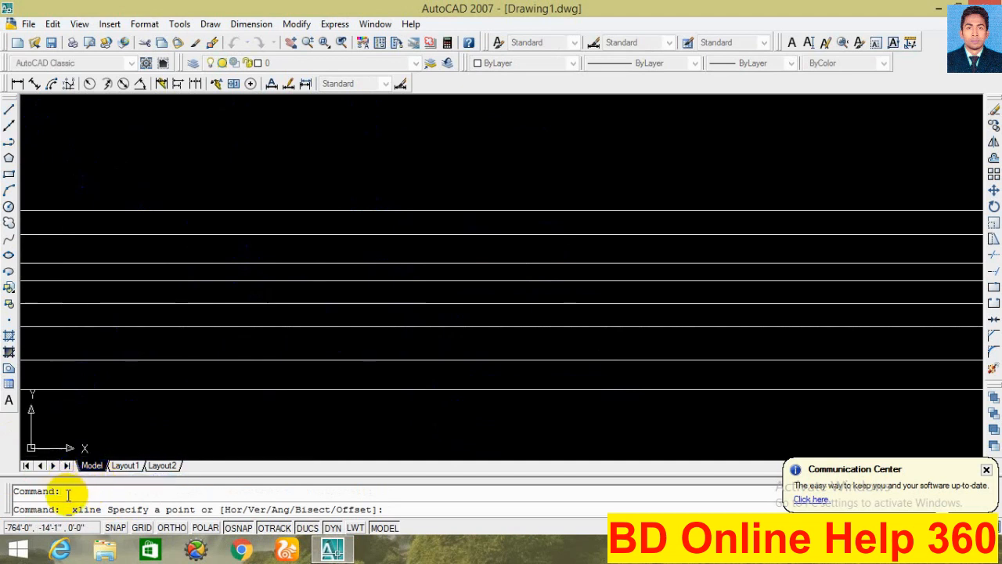
key(Return)
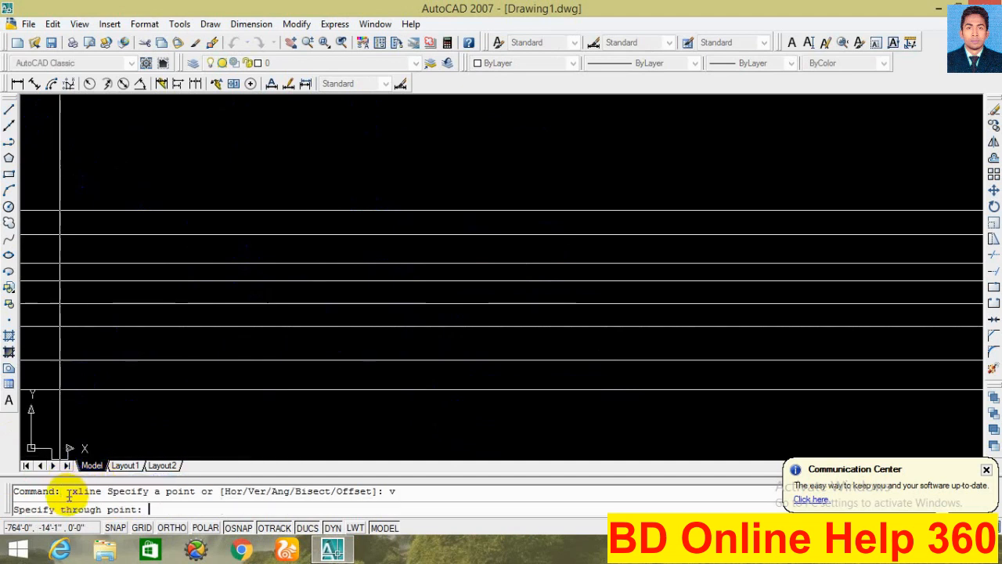
click(364, 247)
click(489, 306)
click(631, 308)
click(755, 308)
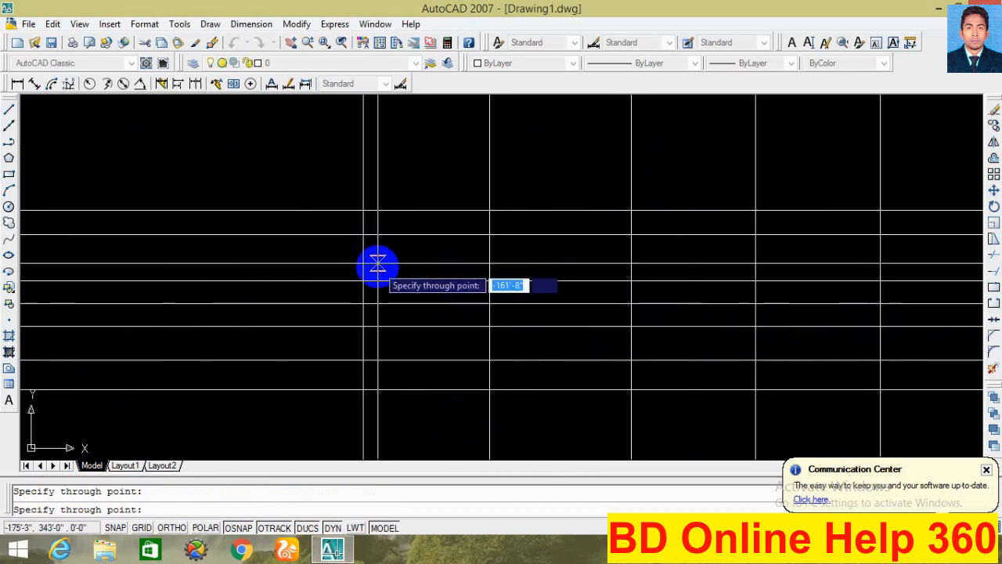
click(277, 291)
key(Escape)
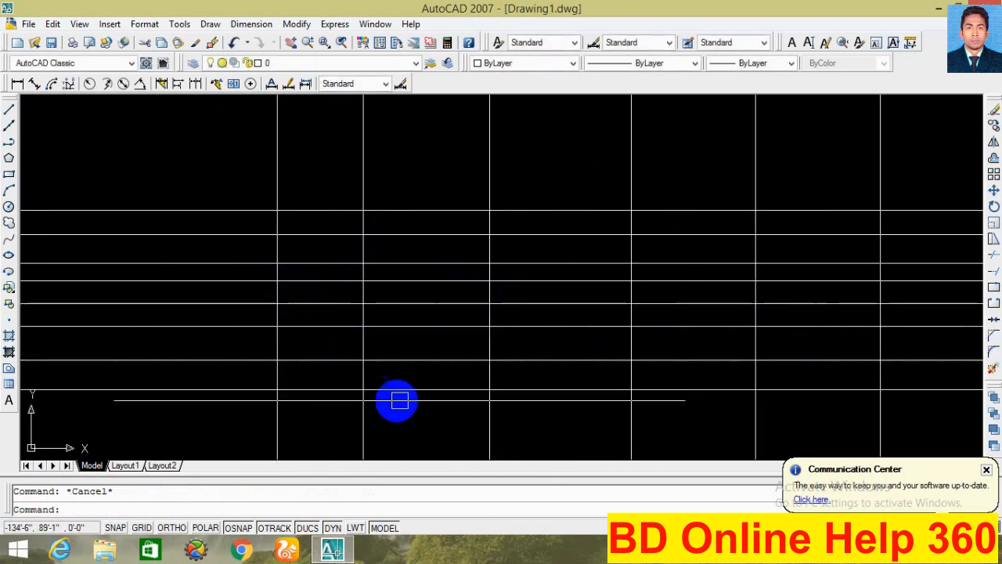
Step: Erase all the horizontal and vertical construction lines with crossing selections
click(429, 436)
click(216, 190)
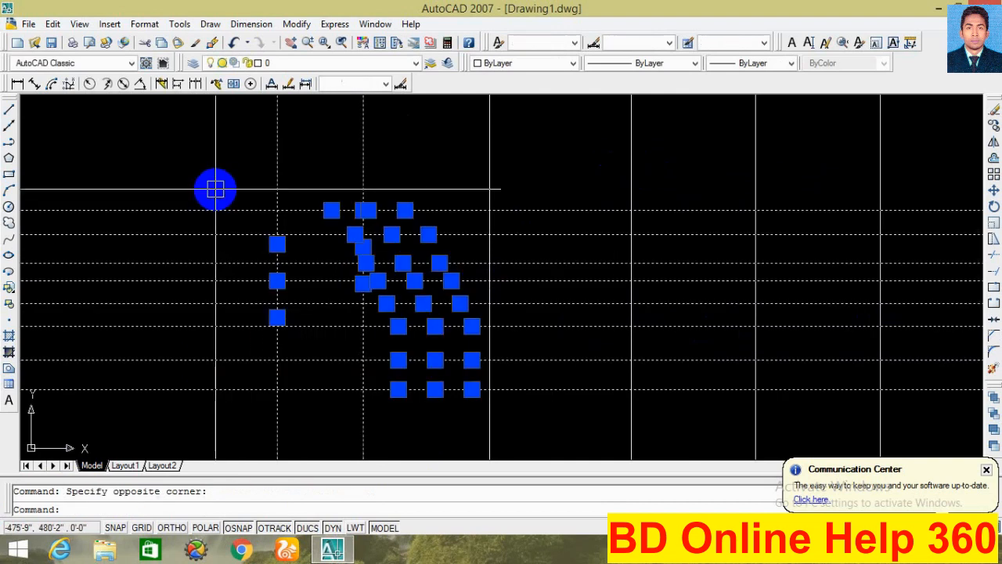
key(Delete)
key(Escape)
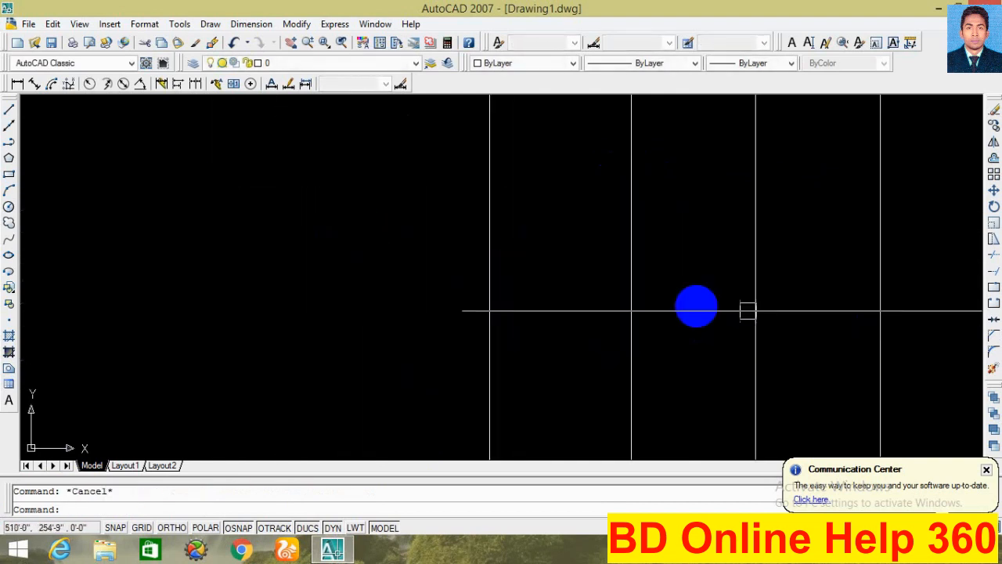
click(916, 256)
click(302, 351)
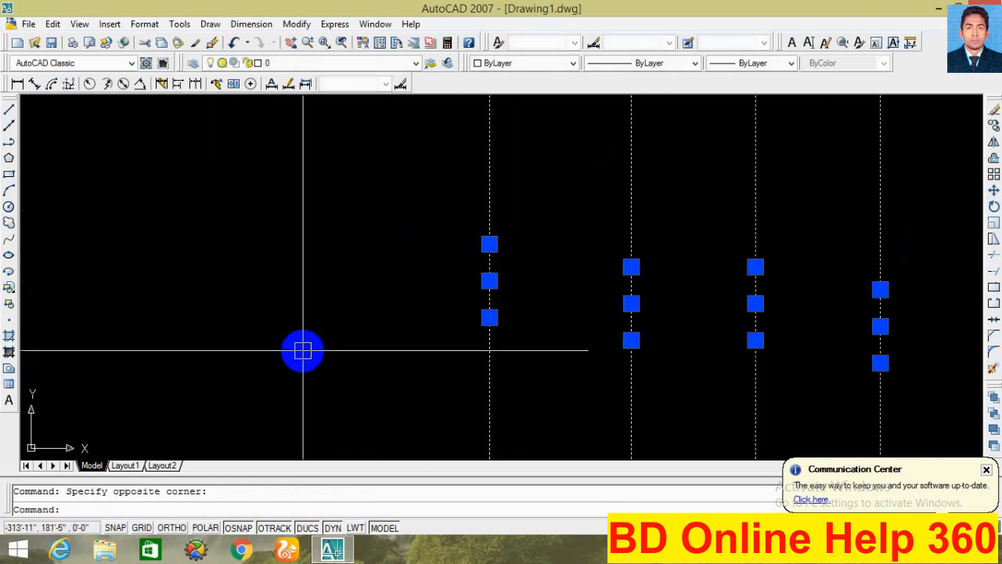
key(Delete)
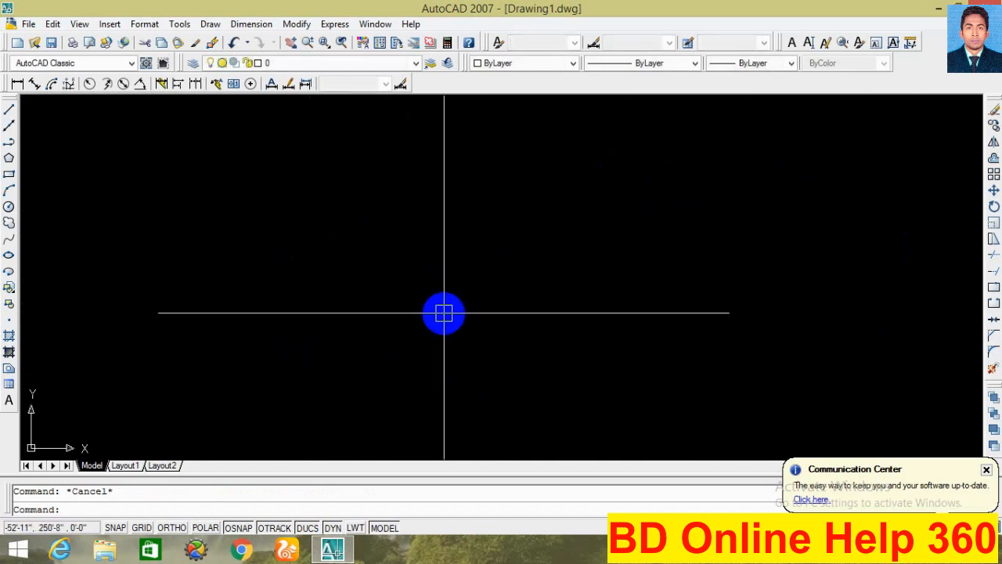
Step: Draw one construction line through two freely chosen points, sloping gently down to the right, using the XL command alias
text(x)
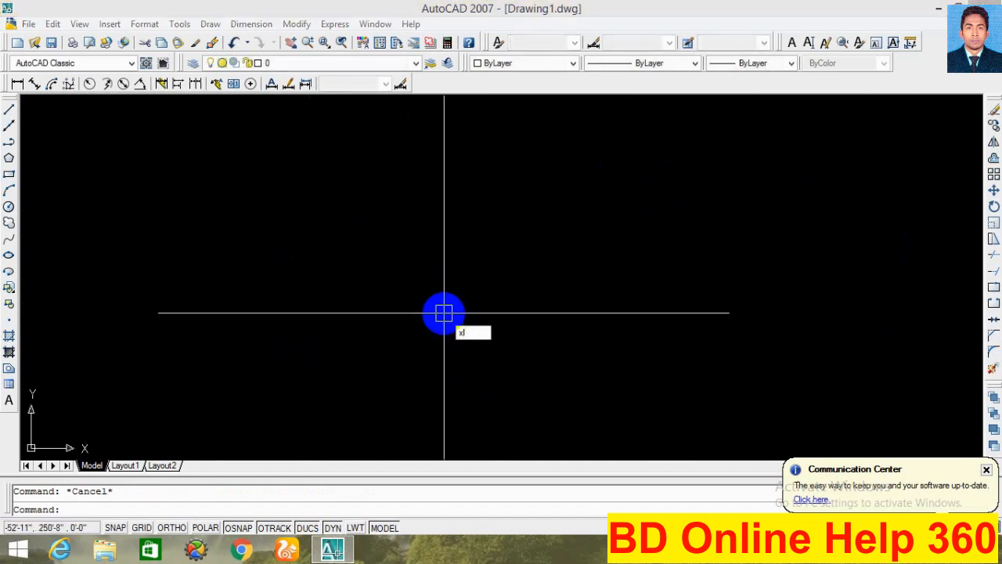
text(l)
key(Return)
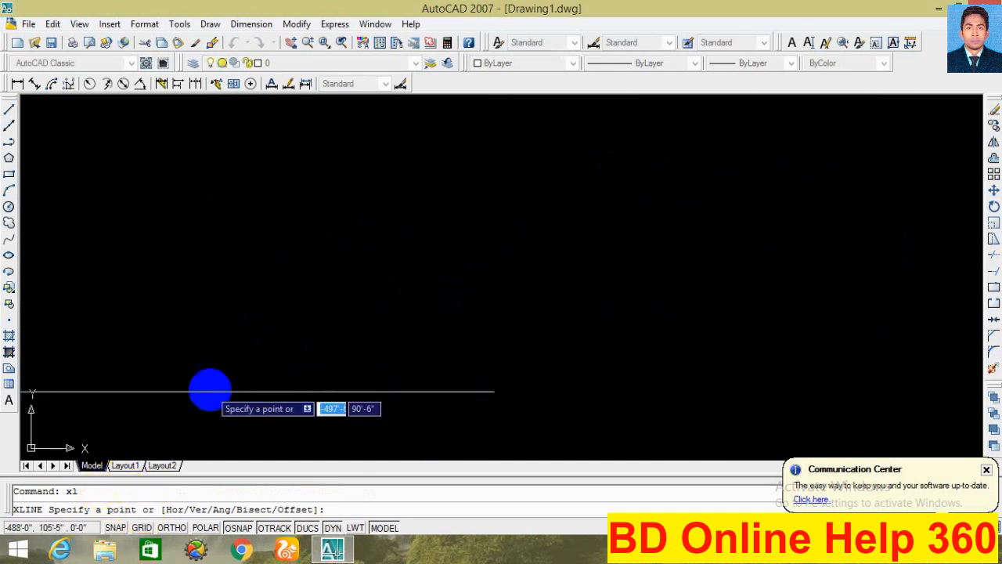
click(380, 238)
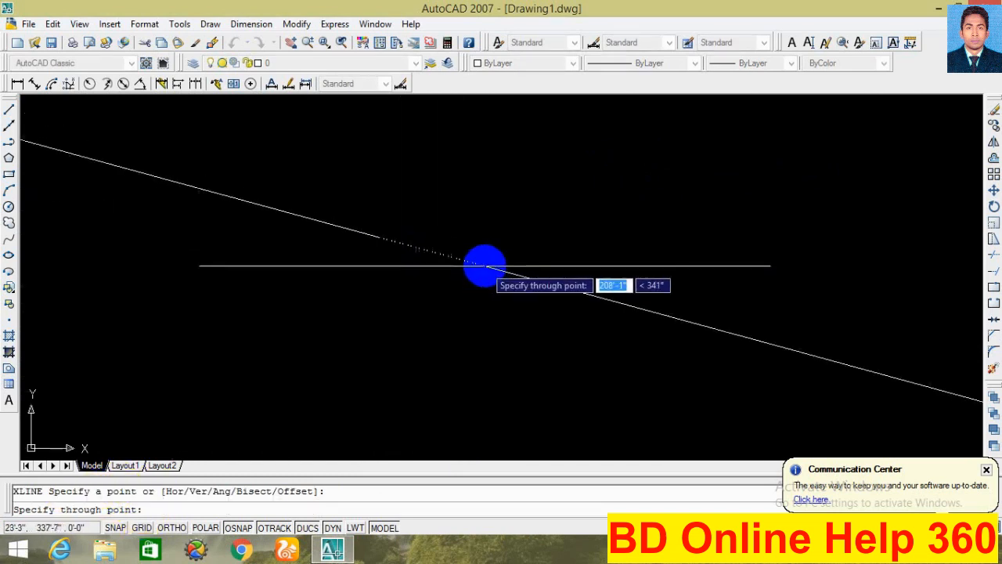
click(481, 263)
key(Escape)
key(Escape)
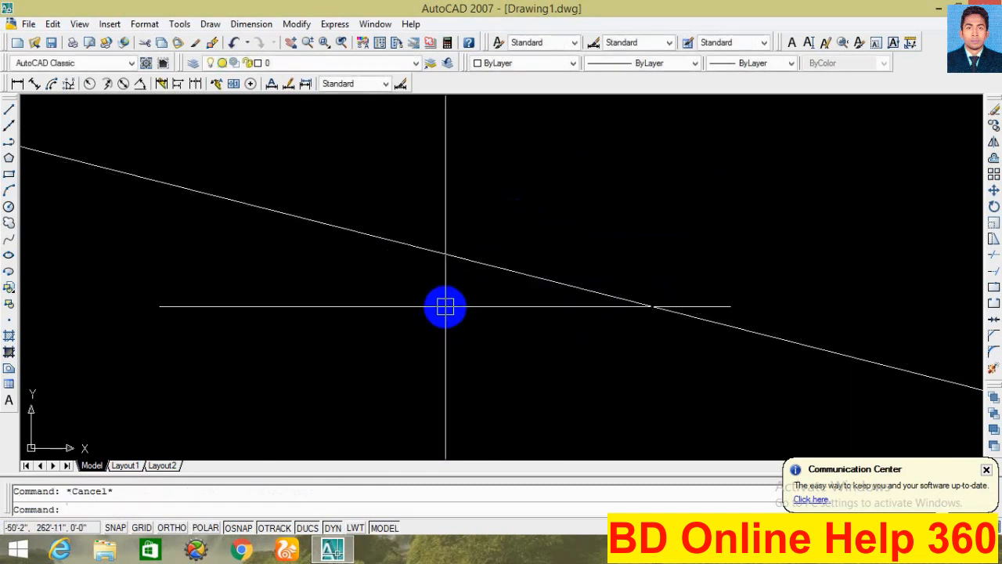
Step: Add two horizontal construction lines across the sloping one, using the Hor option
click(210, 25)
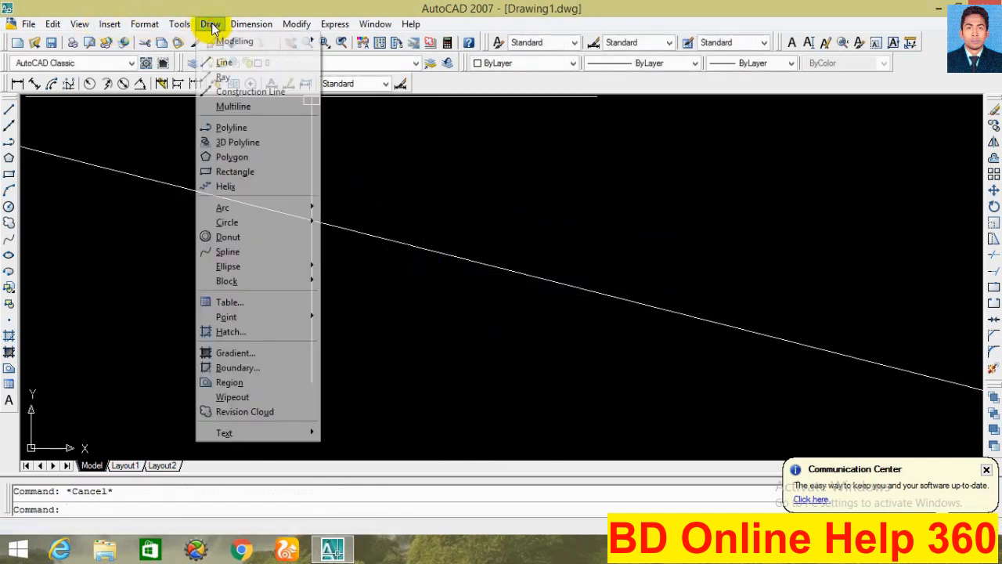
click(261, 93)
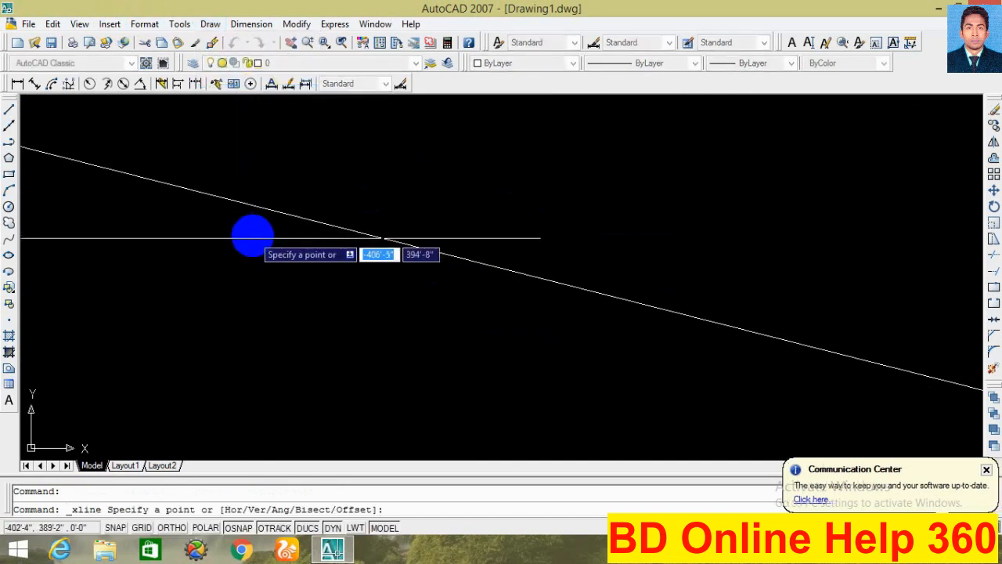
click(90, 492)
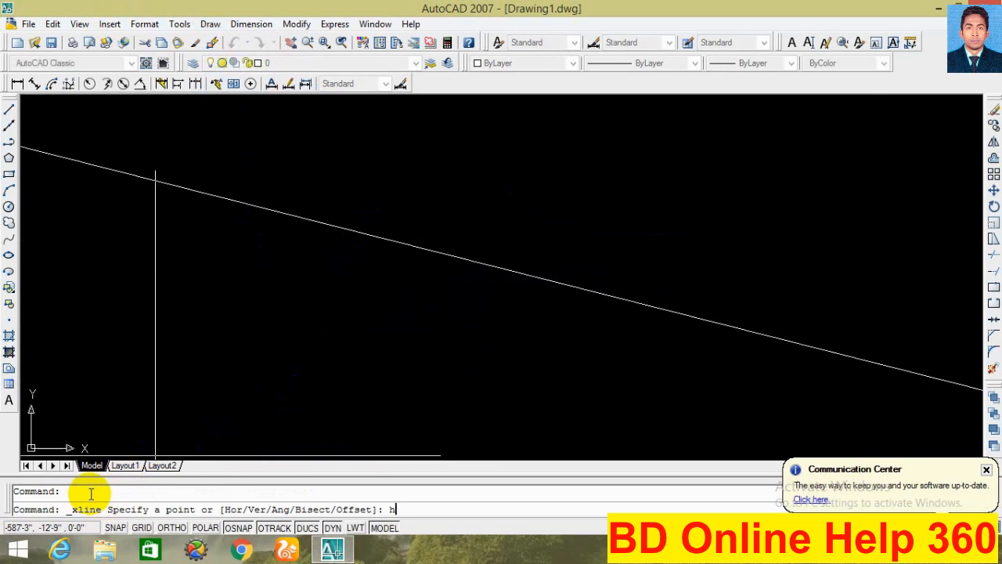
text(h)
key(Return)
click(335, 290)
click(340, 352)
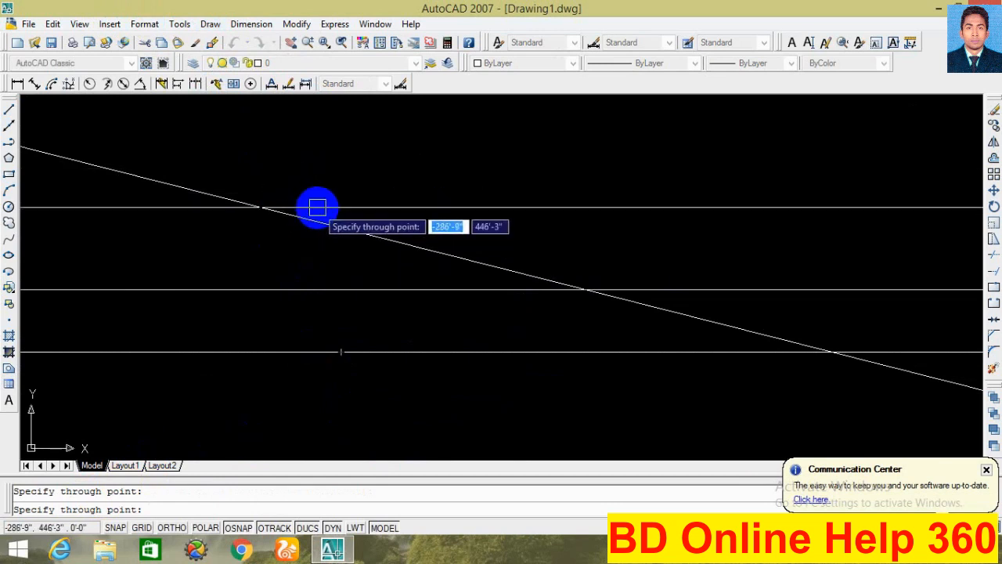
key(Escape)
Step: Erase the sloping and the two horizontal construction lines with one crossing selection
click(399, 204)
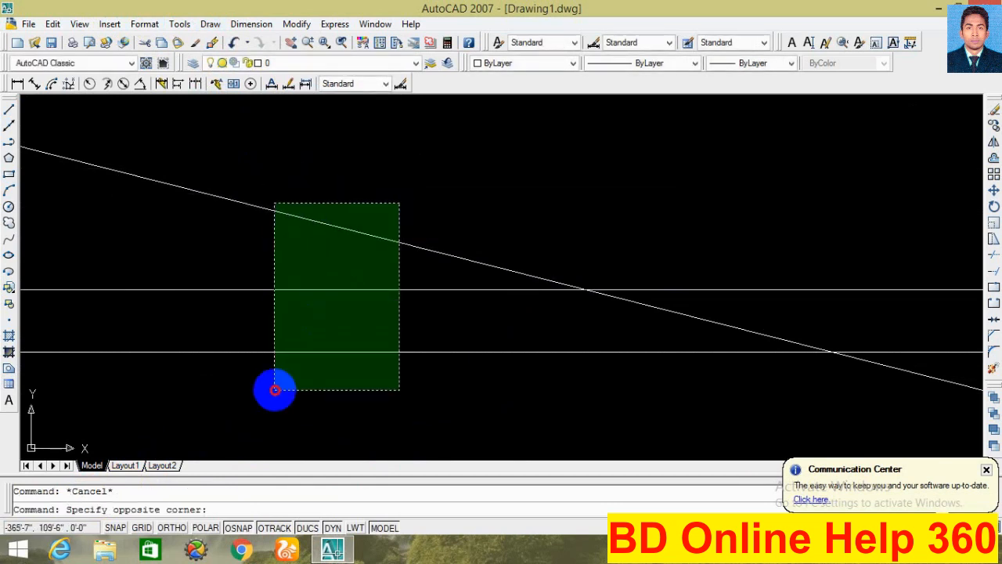
click(274, 389)
key(Delete)
key(Escape)
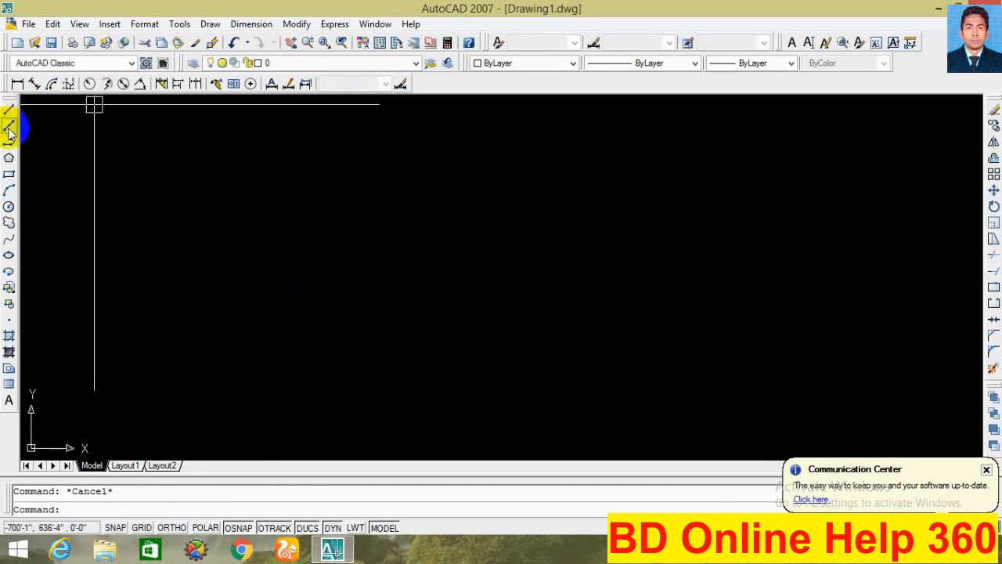
Step: Draw four rays fanning upward and to the left from a common start point near the middle of the drawing area
click(211, 24)
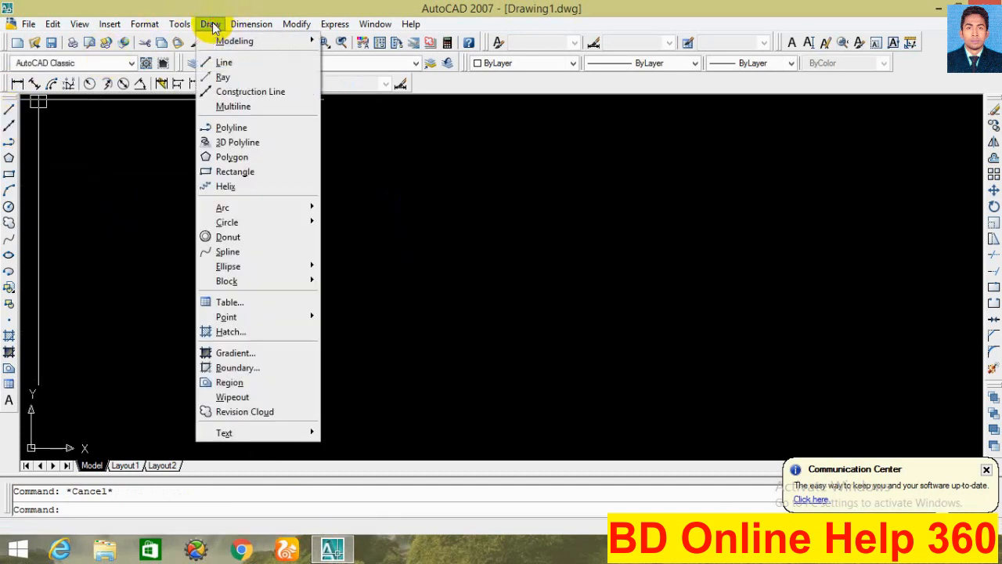
click(224, 77)
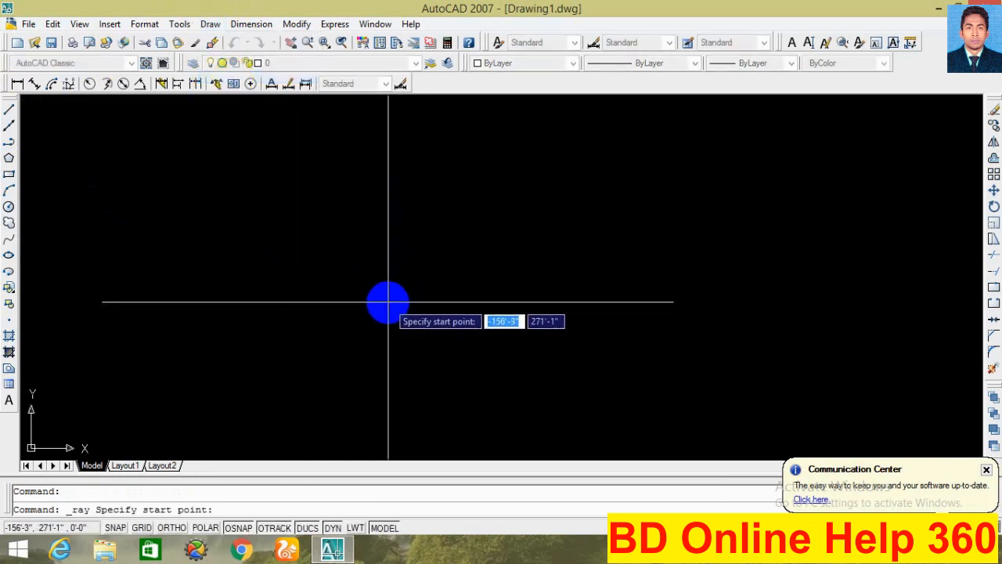
click(388, 302)
click(422, 276)
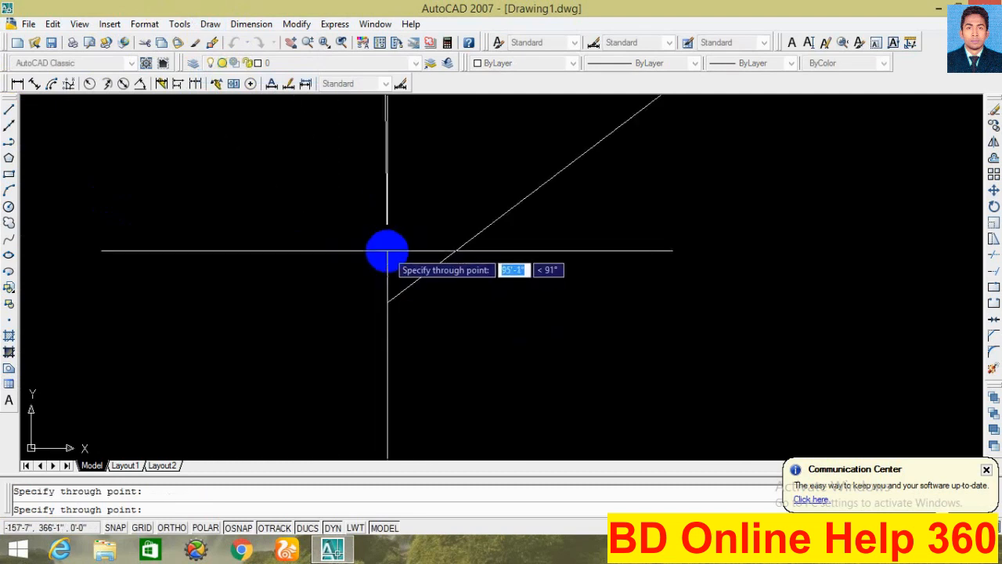
click(397, 259)
click(360, 259)
click(324, 285)
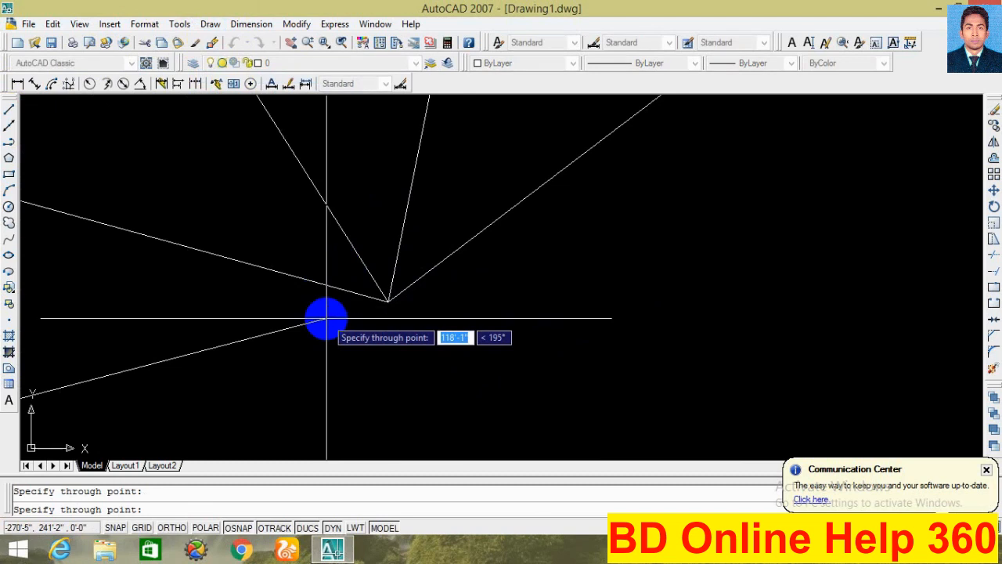
Step: With Ortho on, add horizontal rays to the left and right and a vertical ray downward from the same start point
key(F8)
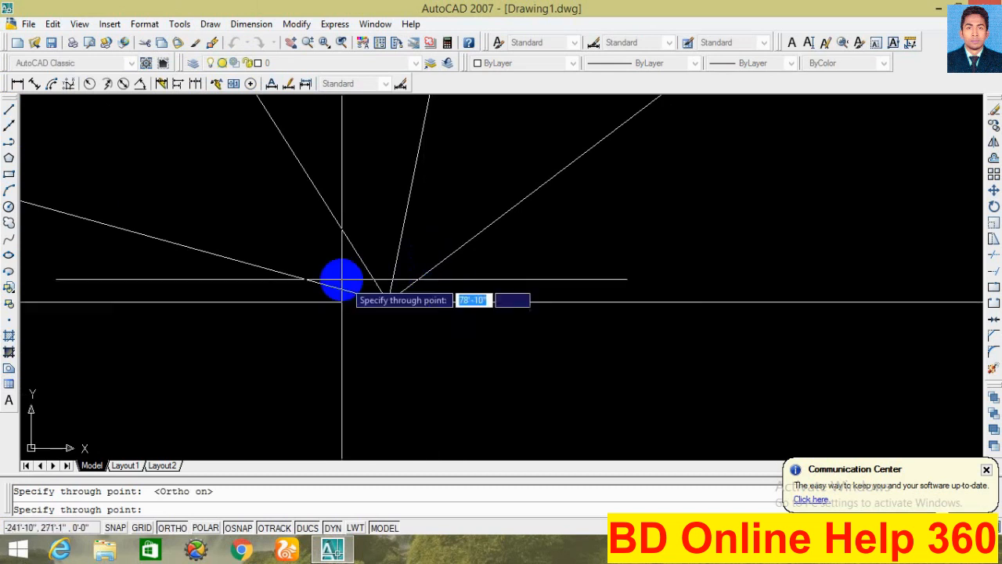
click(266, 300)
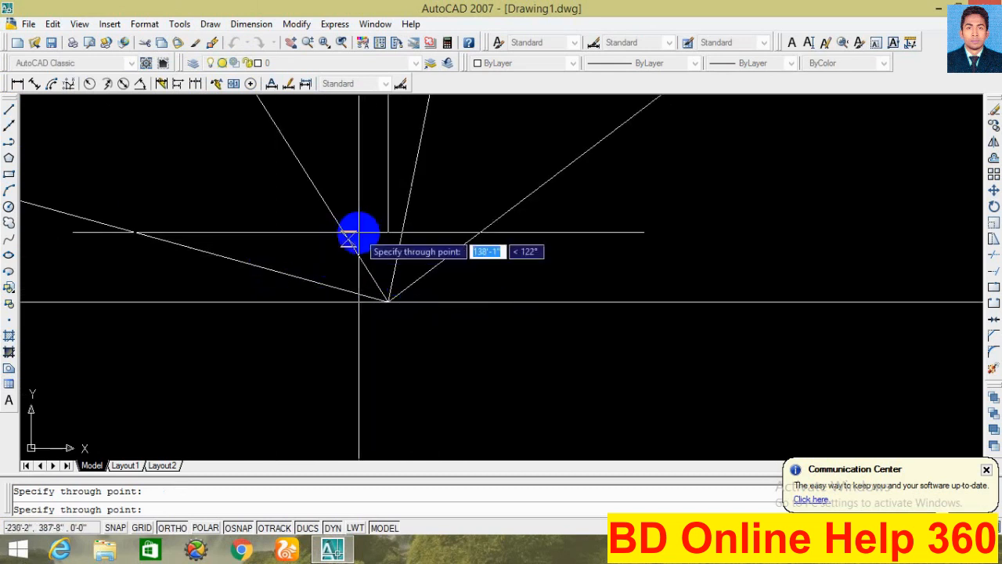
click(386, 365)
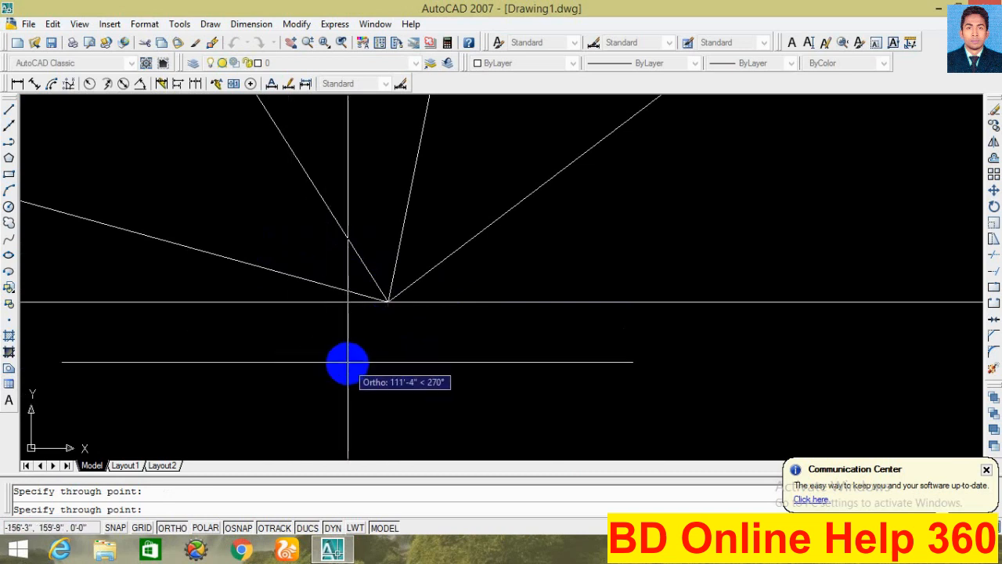
Step: Turn Ortho off, add six more rays at free angles around the common start point, and end the Ray command
key(F8)
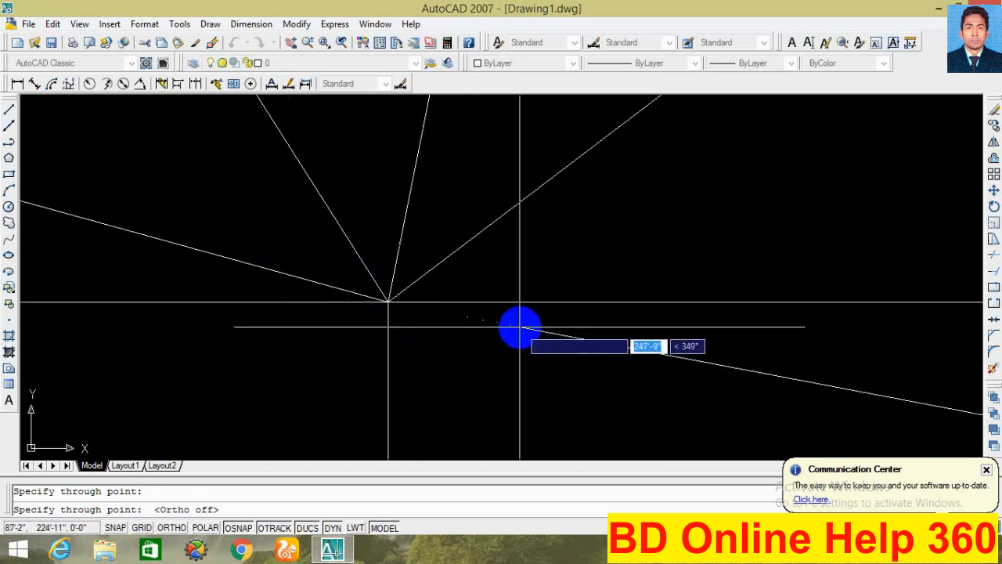
click(493, 363)
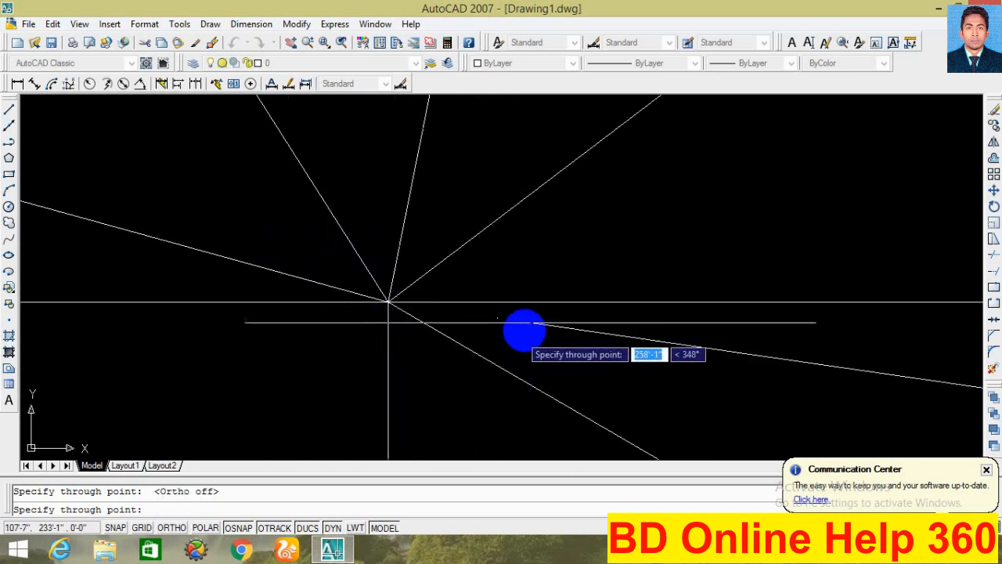
click(575, 255)
click(465, 196)
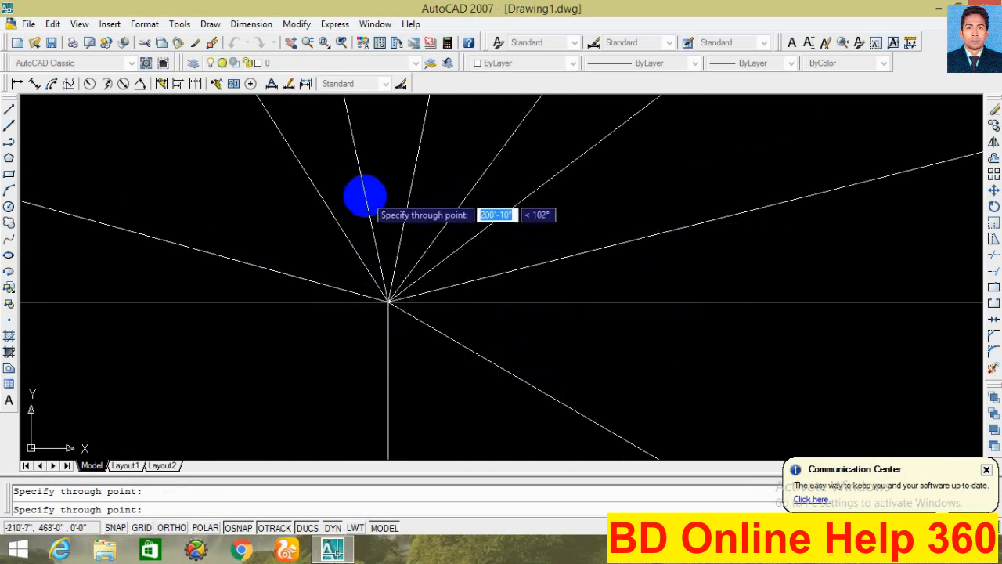
click(275, 211)
click(280, 338)
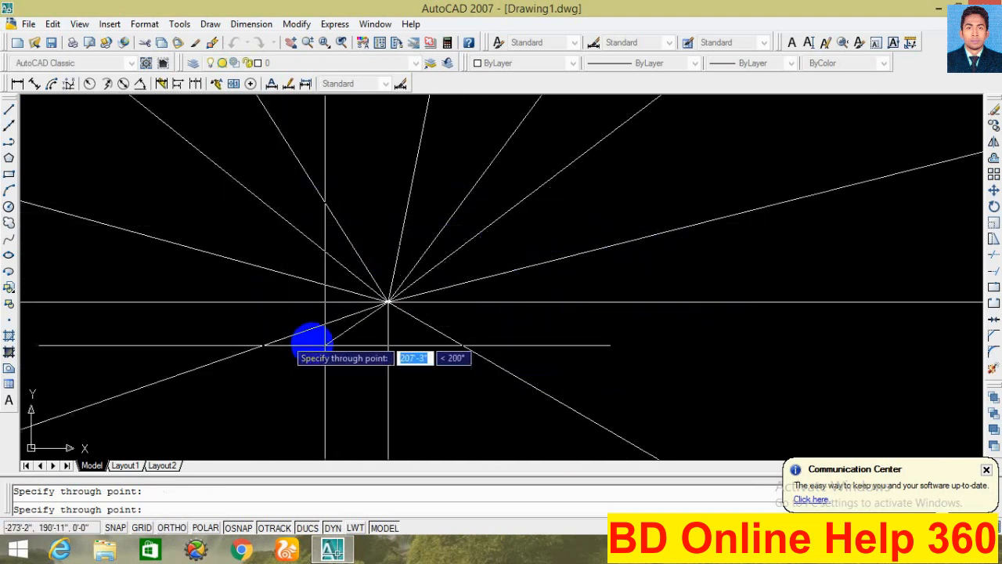
click(329, 356)
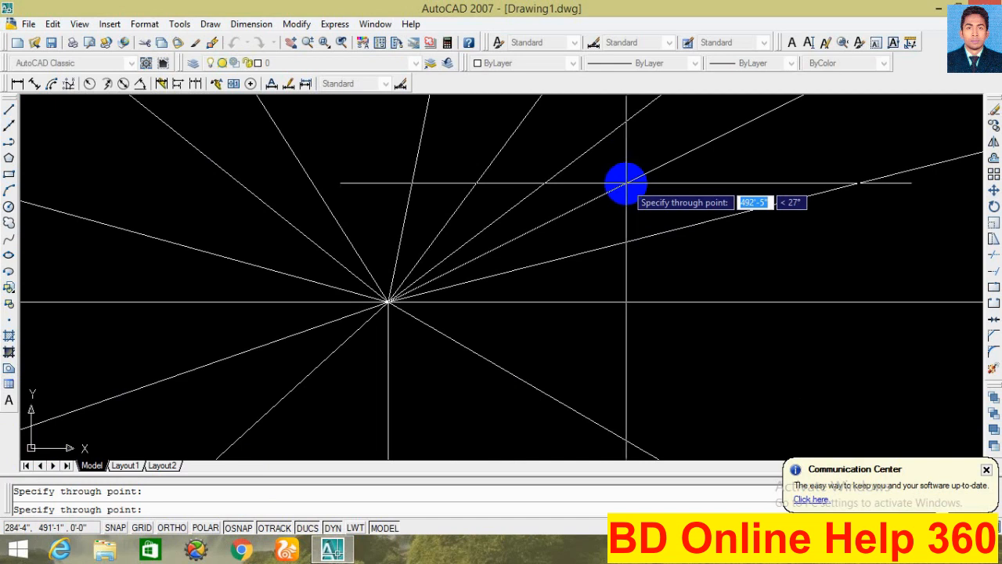
key(Escape)
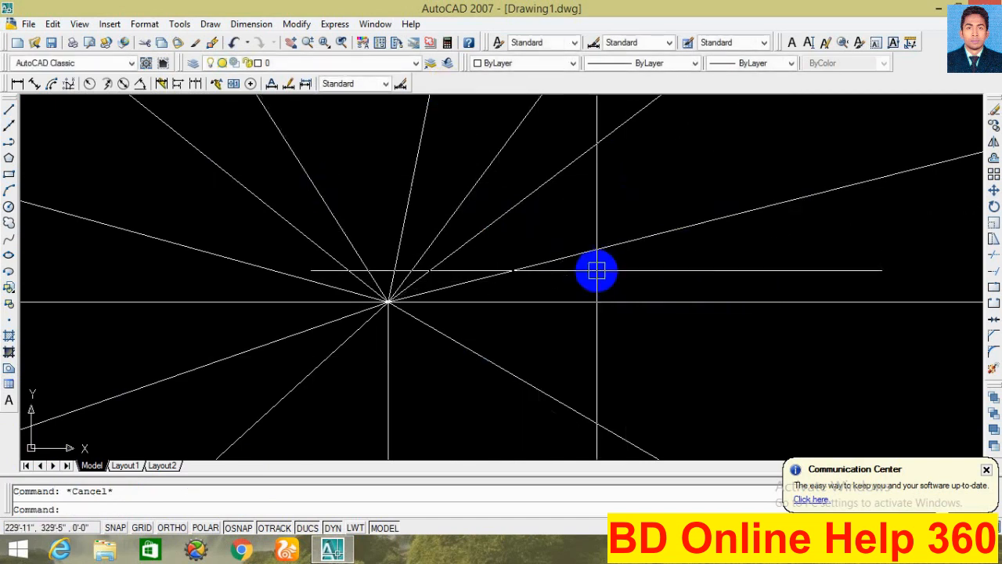
Step: Erase all the rays in the drawing at once
key(ctrl+a)
key(Delete)
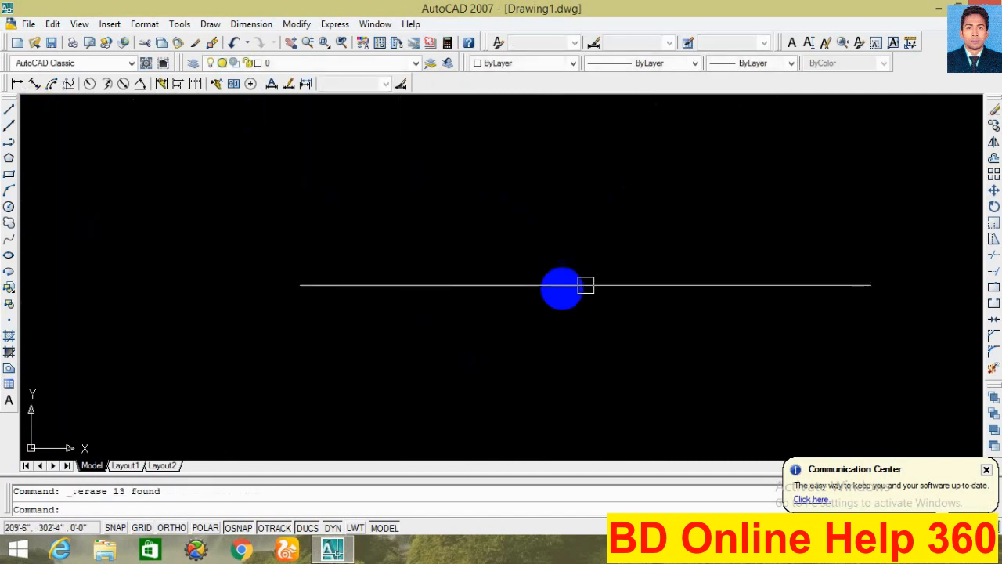